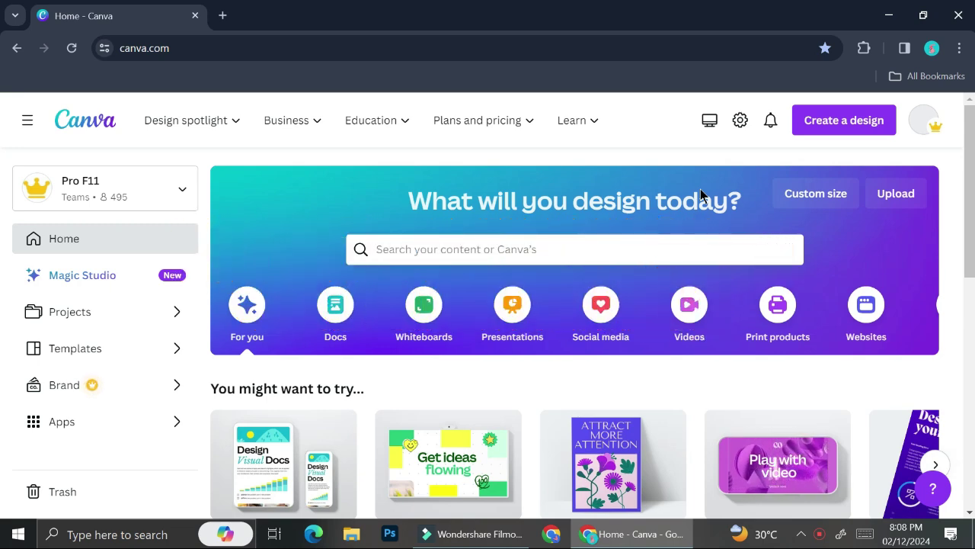
Step: Open Etsy in a new tab and search for 'digital stickers'
left_click(223, 15)
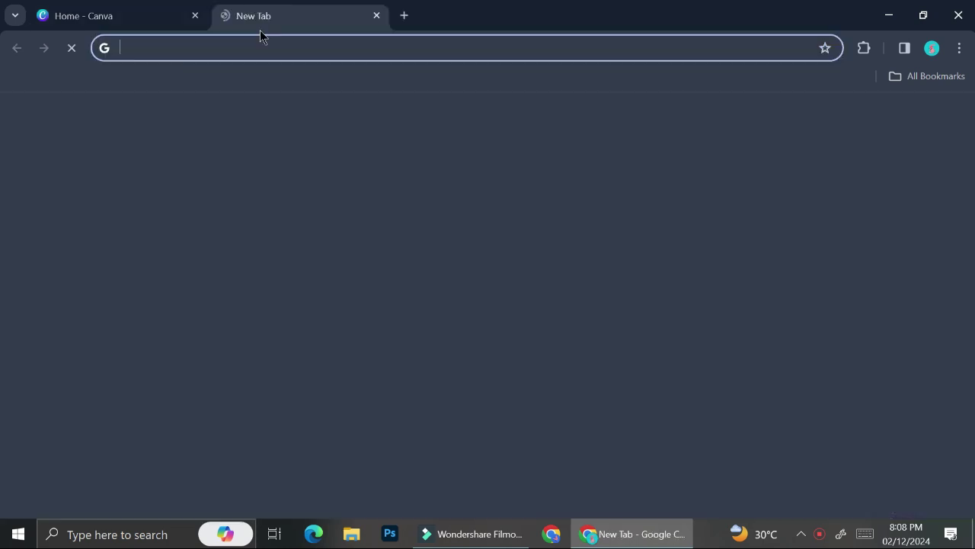
type("etsy")
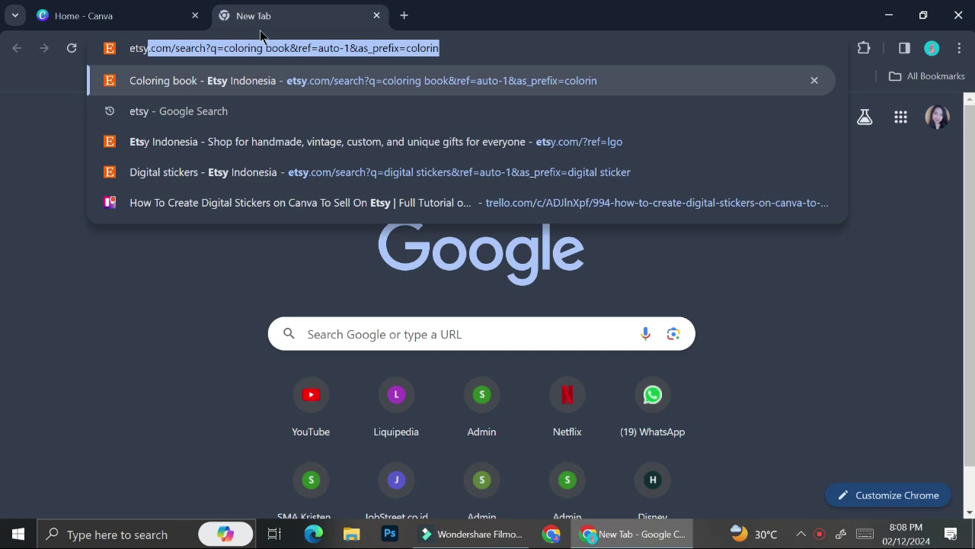
left_click(337, 90)
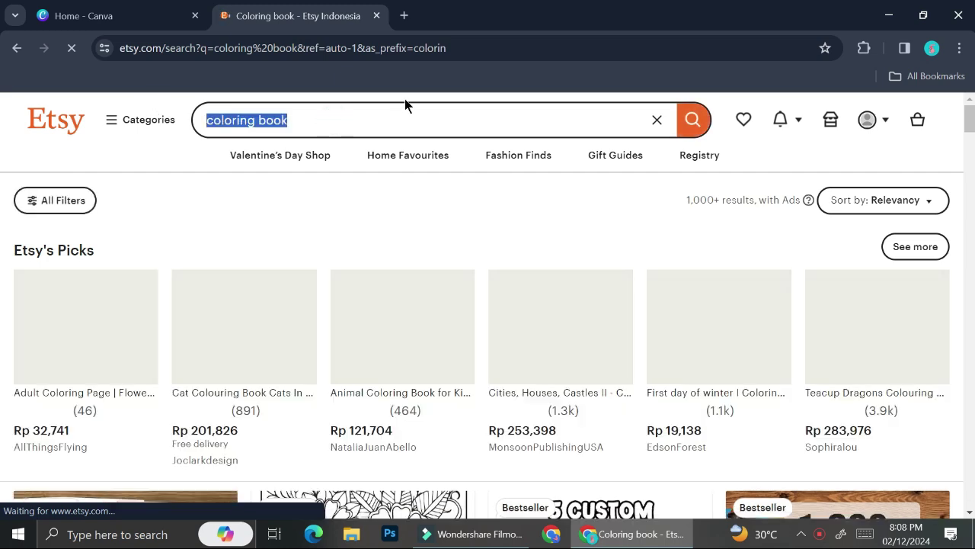
type("digital stick")
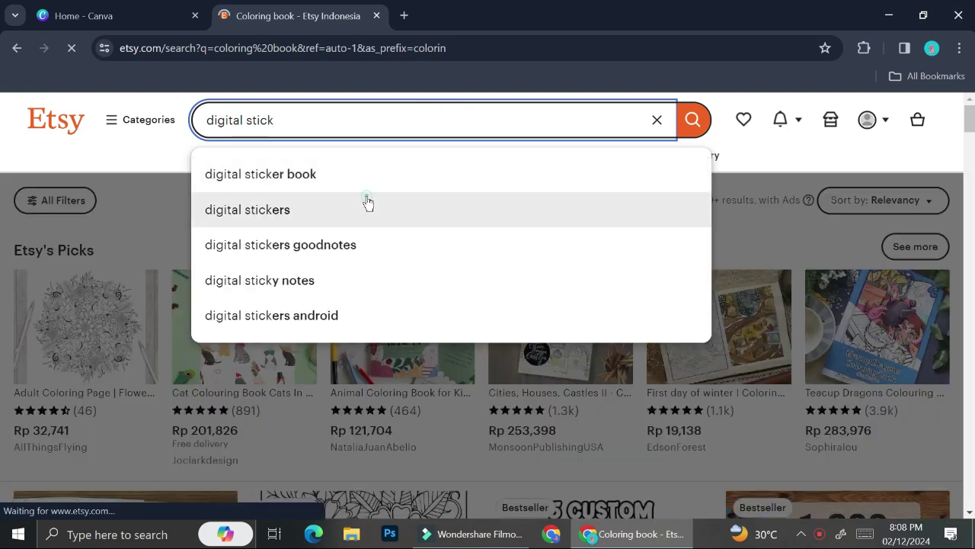
left_click(367, 202)
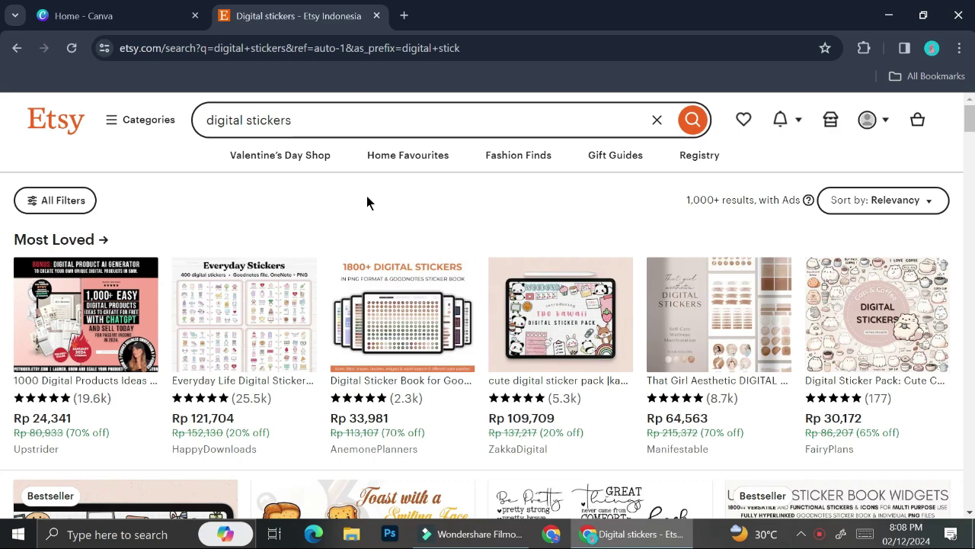
Step: Browse the digital sticker results for ideas, then return to the Canva home tab
scroll(427, 244, "down", 4)
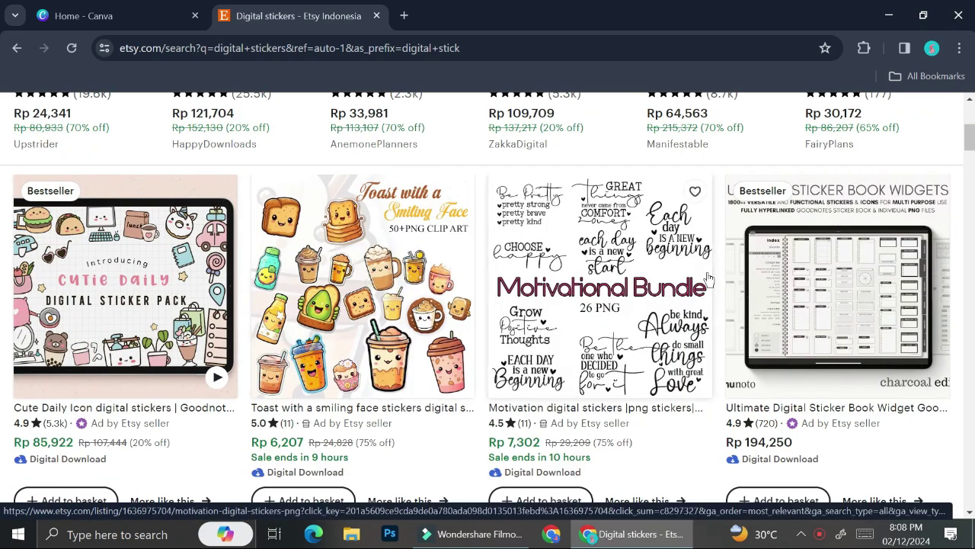
scroll(785, 288, "down", 1)
scroll(786, 288, "down", 2)
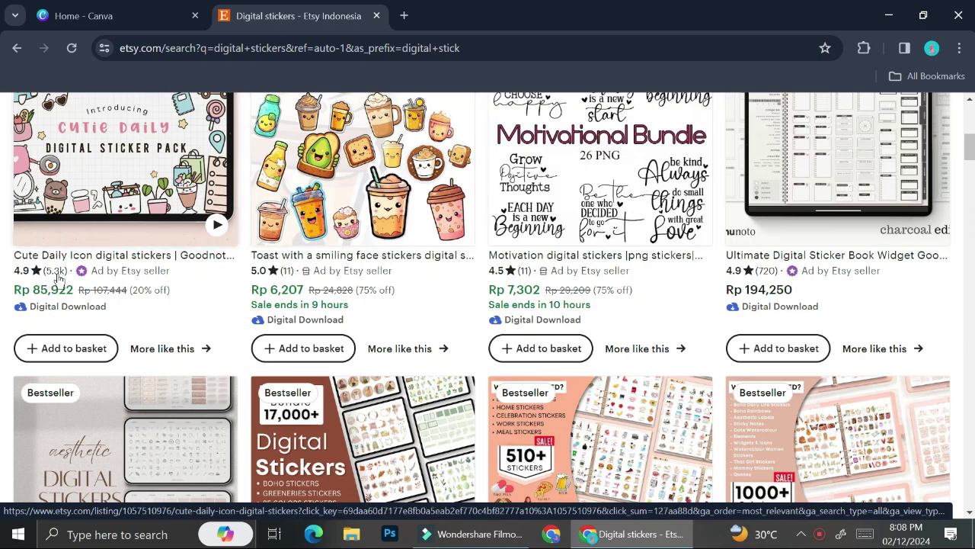
scroll(597, 250, "down", 2)
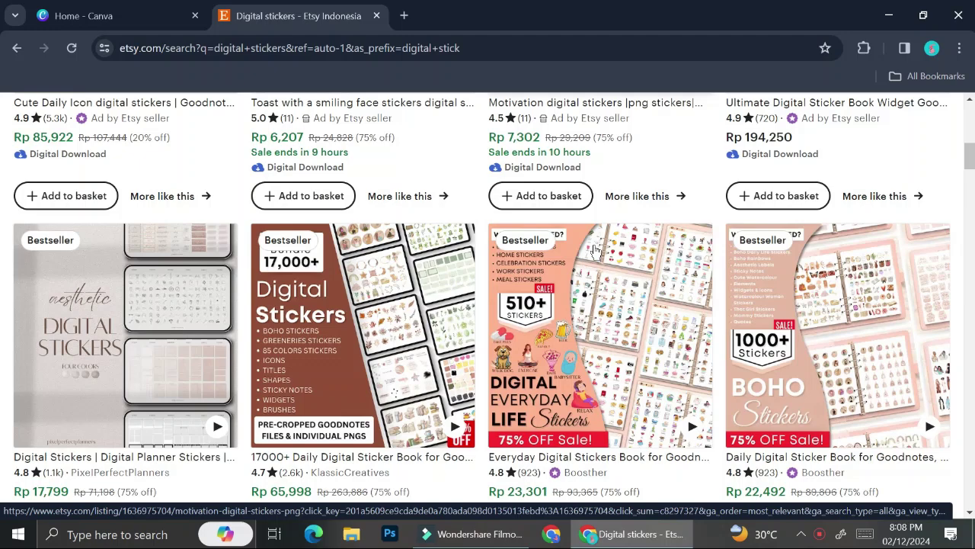
scroll(597, 250, "down", 2)
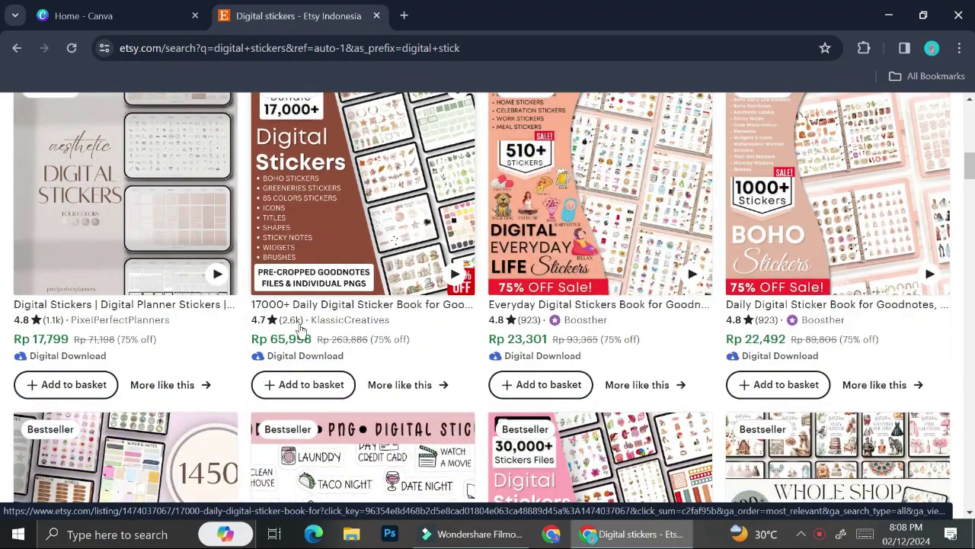
mouse_move(366, 257)
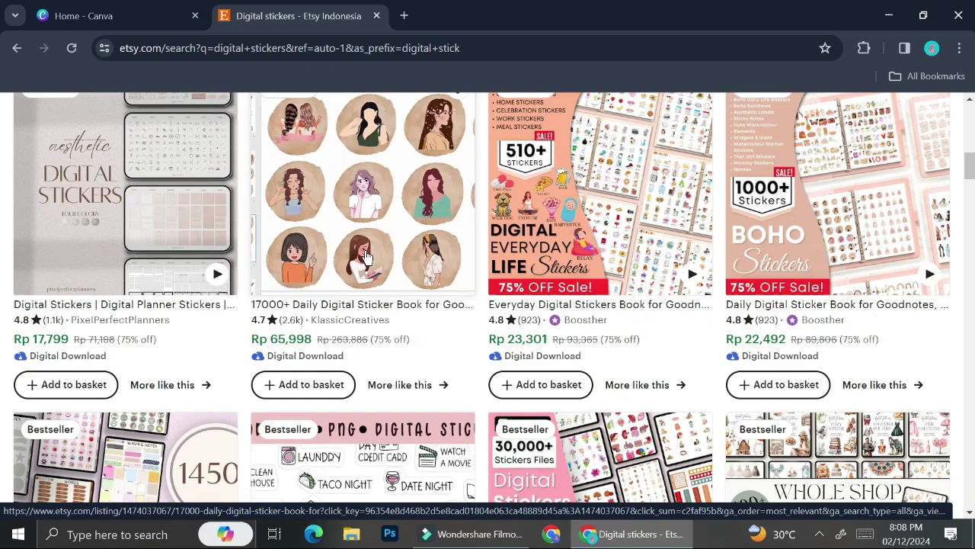
scroll(366, 257, "down", 4)
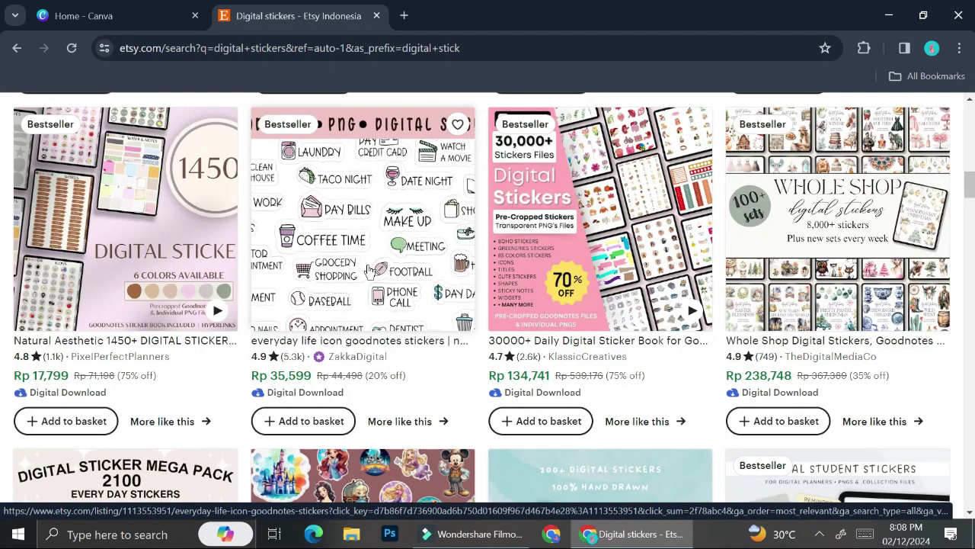
scroll(369, 272, "down", 1)
scroll(373, 301, "down", 2)
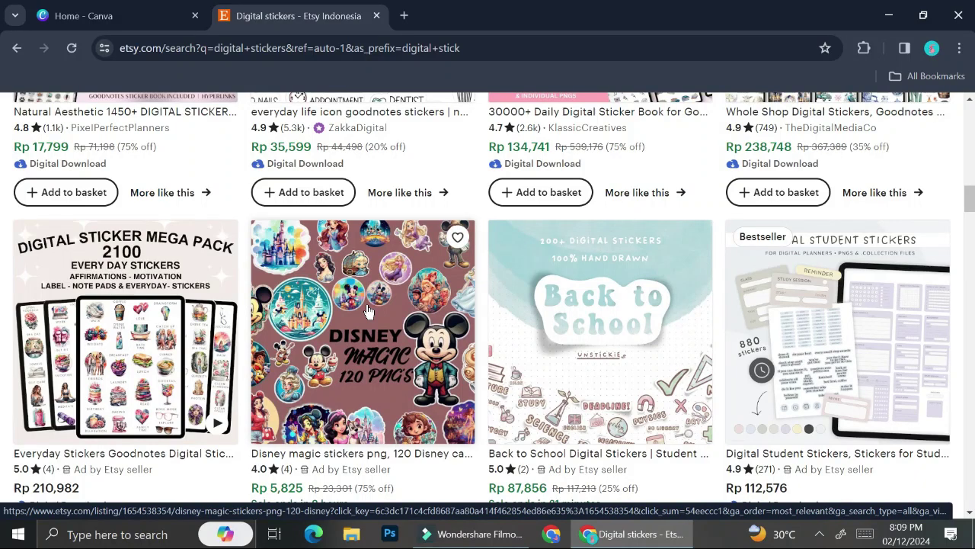
scroll(367, 311, "up", 4)
left_click(99, 15)
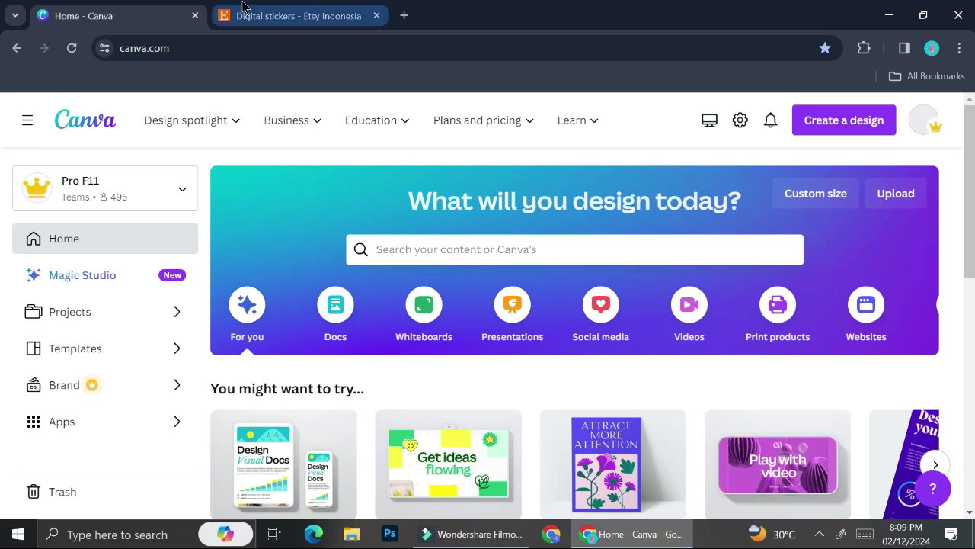
Step: Create a blank Poster design zoomed to about 32% so the whole page fits
left_click(833, 124)
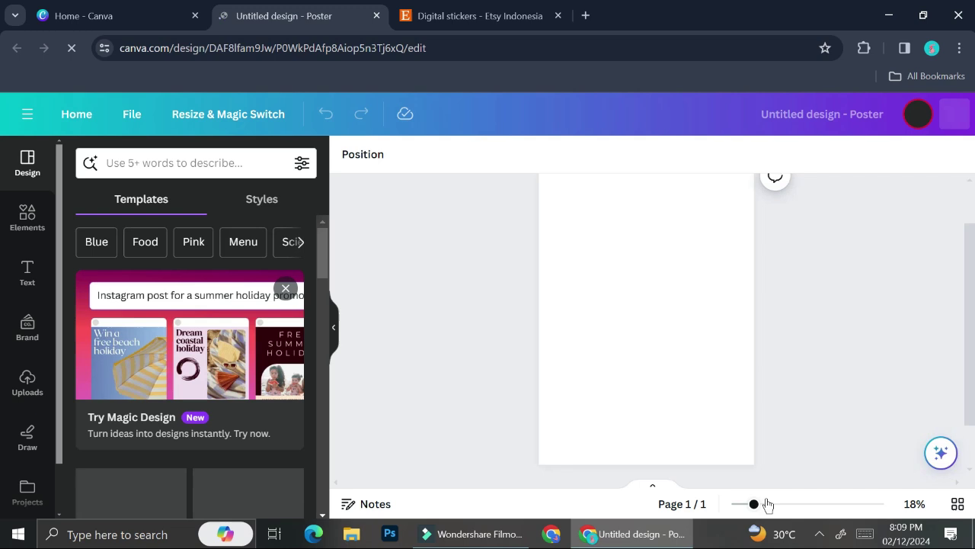
left_click(783, 504)
left_click(759, 505)
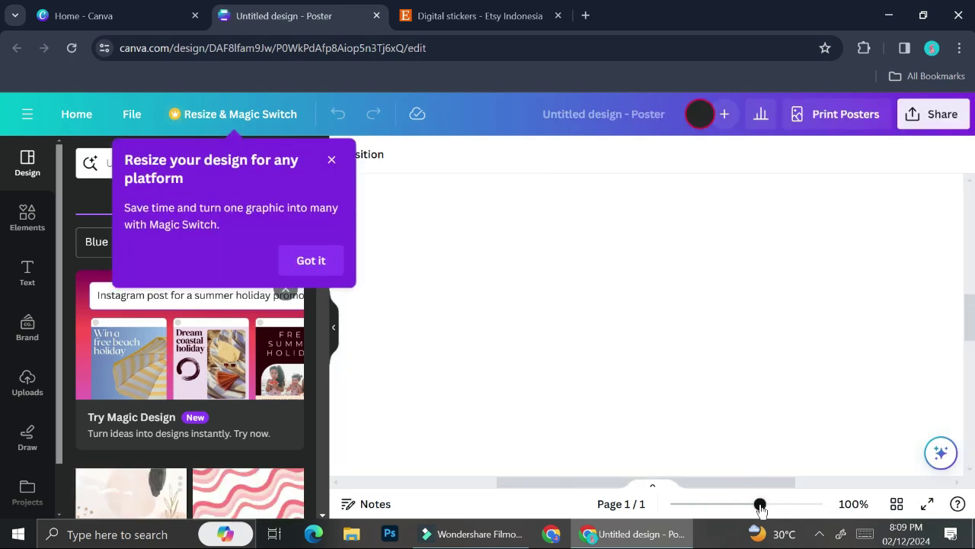
left_click_drag(745, 510, 715, 506)
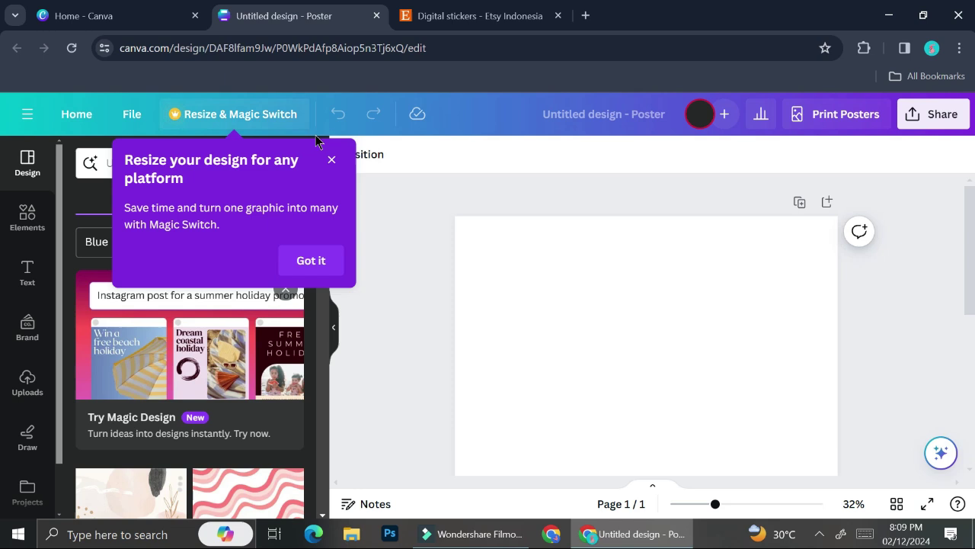
left_click(331, 159)
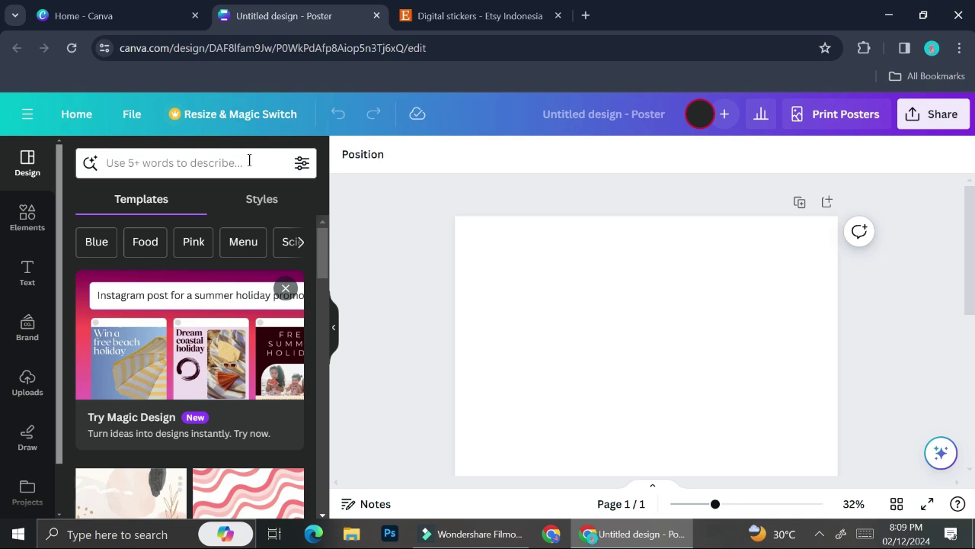
Step: Search the Elements library for 'sushi' and filter to graphics
left_click(27, 217)
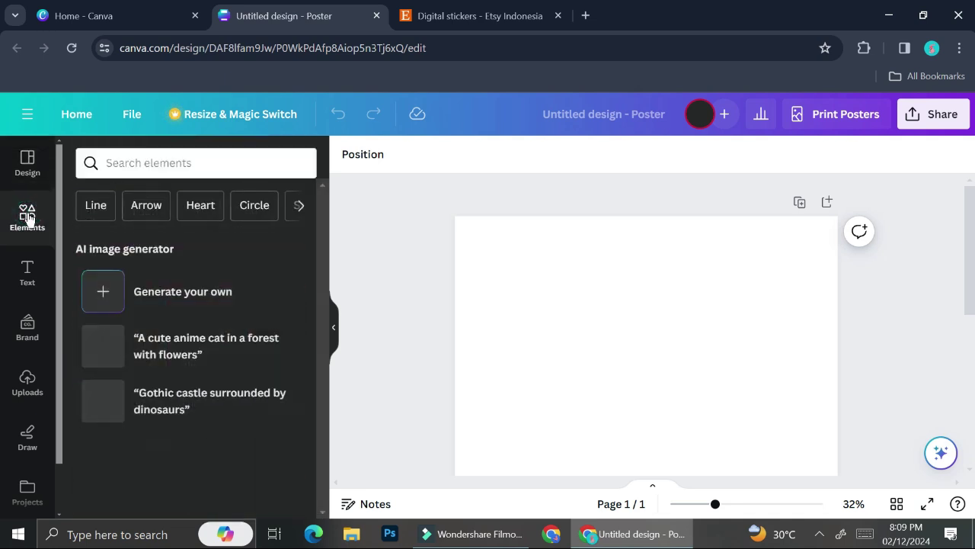
left_click(235, 163)
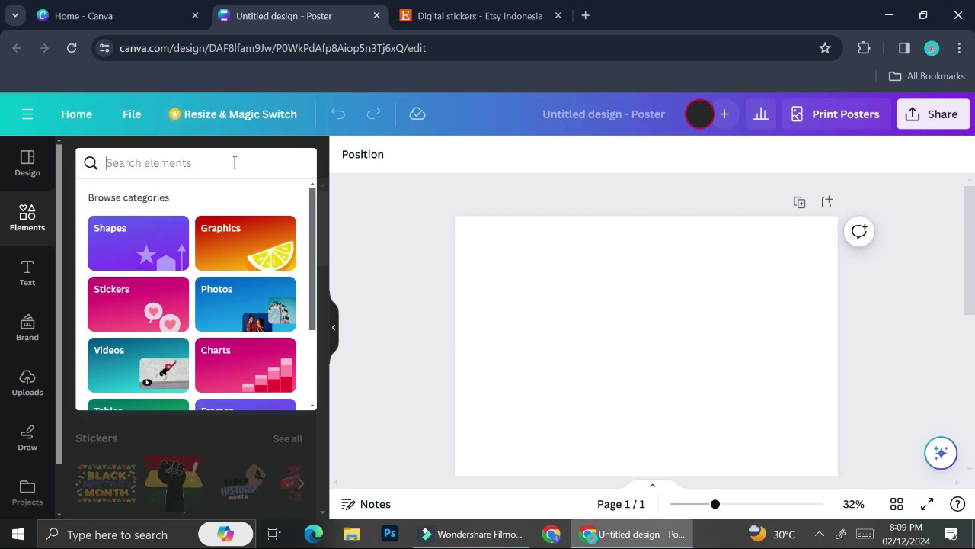
type("sushi")
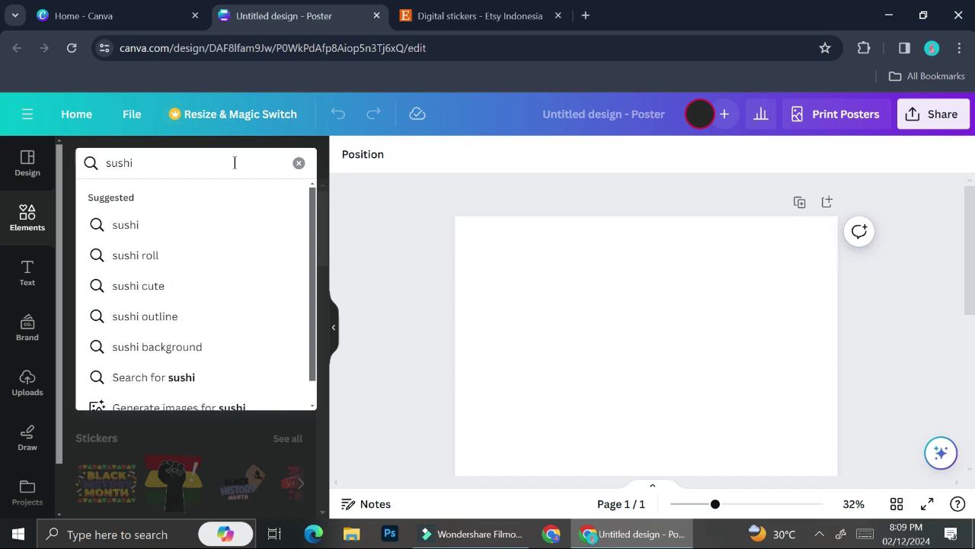
left_click(207, 230)
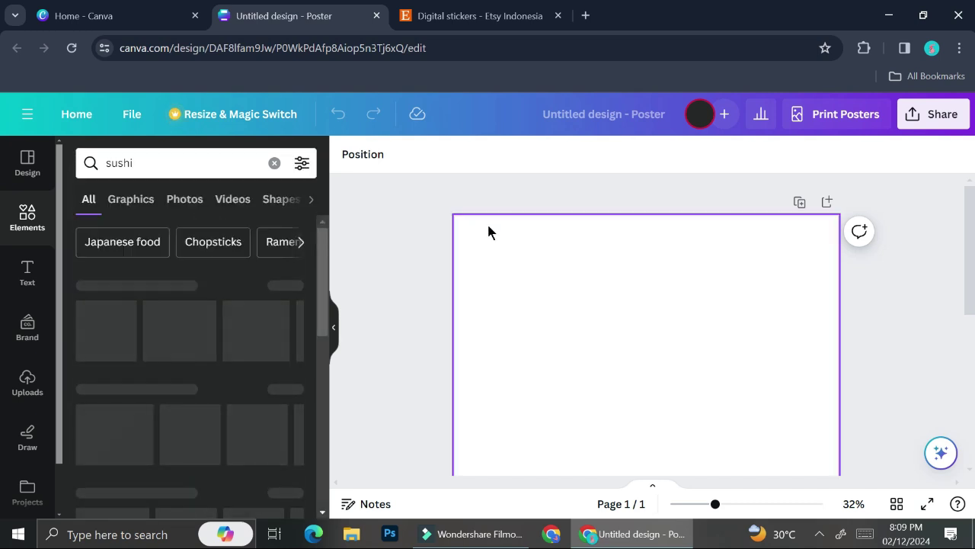
left_click(288, 285)
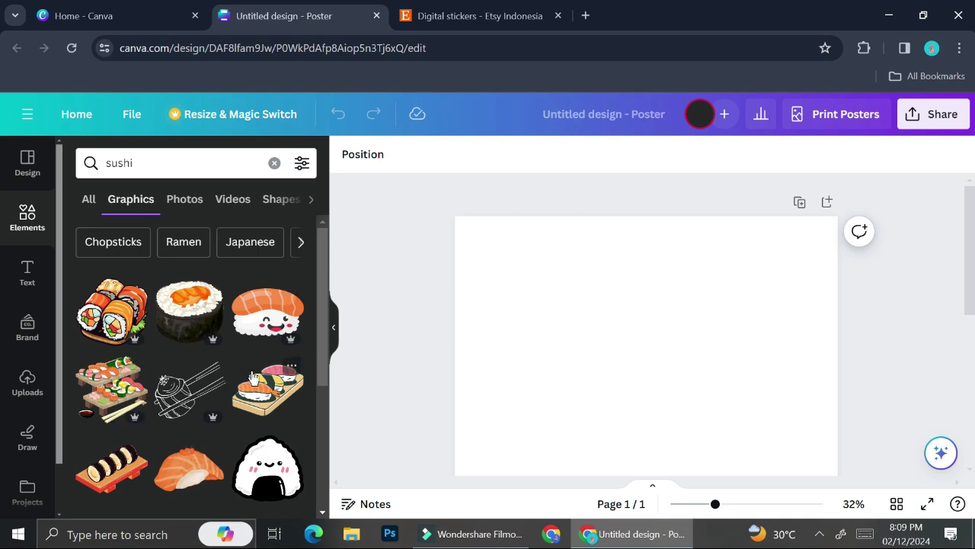
scroll(266, 373, "down", 1)
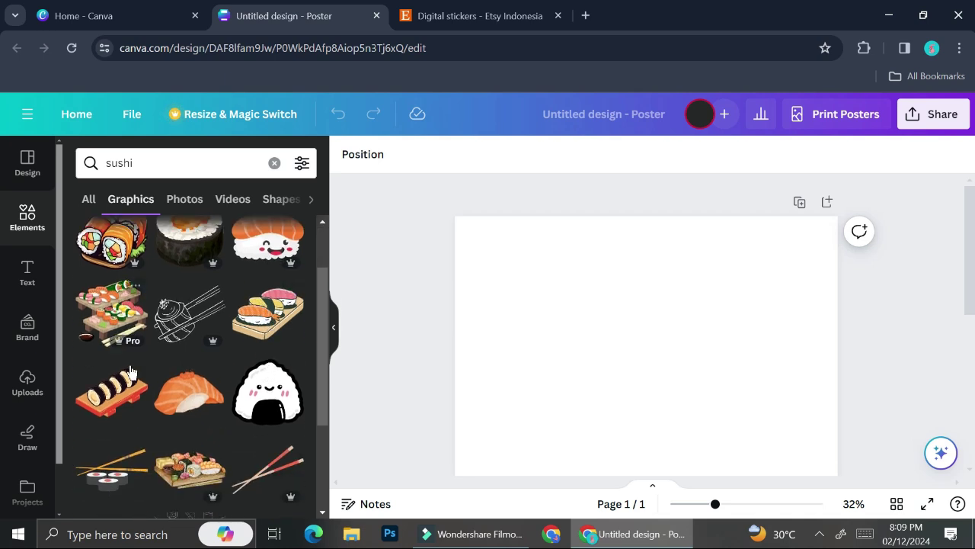
scroll(243, 358, "down", 1)
scroll(242, 358, "down", 2)
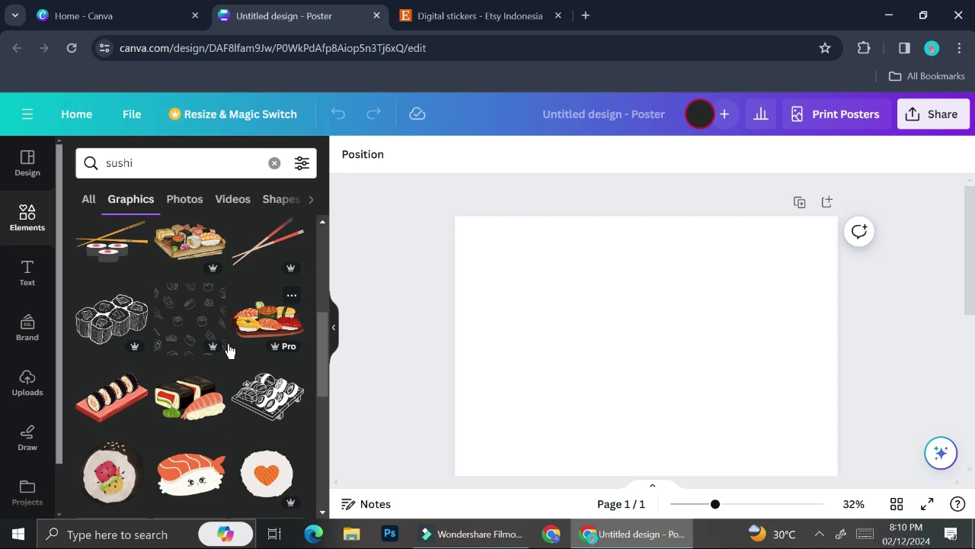
scroll(247, 373, "down", 1)
scroll(234, 381, "up", 3)
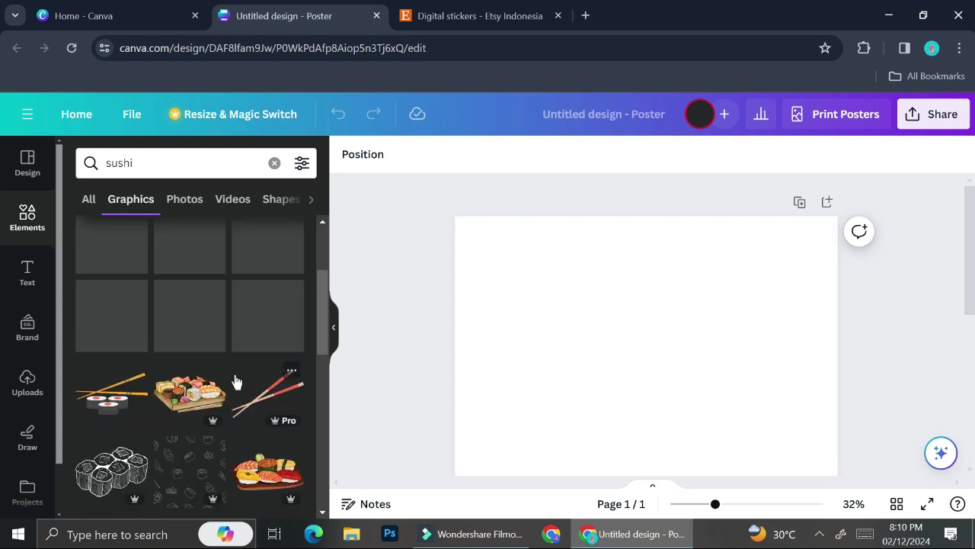
scroll(190, 426, "up", 1)
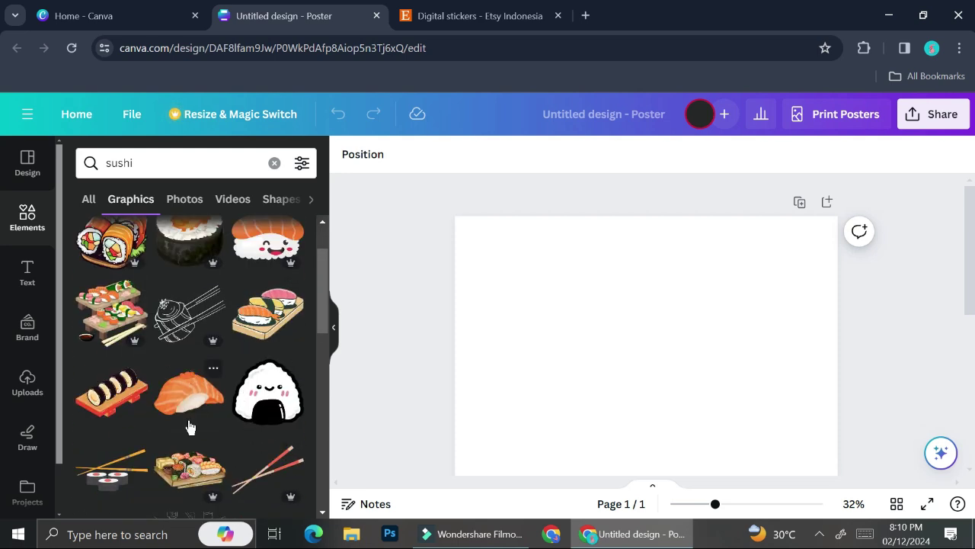
Step: Add the salmon nigiri graphic, shrunk to about 11 × 7.4 in the upper left
left_click(191, 387)
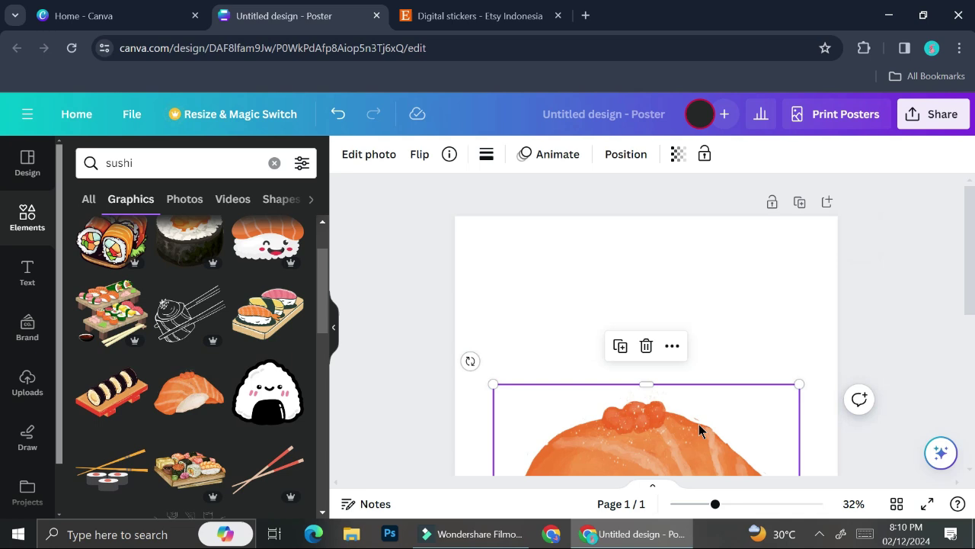
left_click_drag(650, 448, 666, 336)
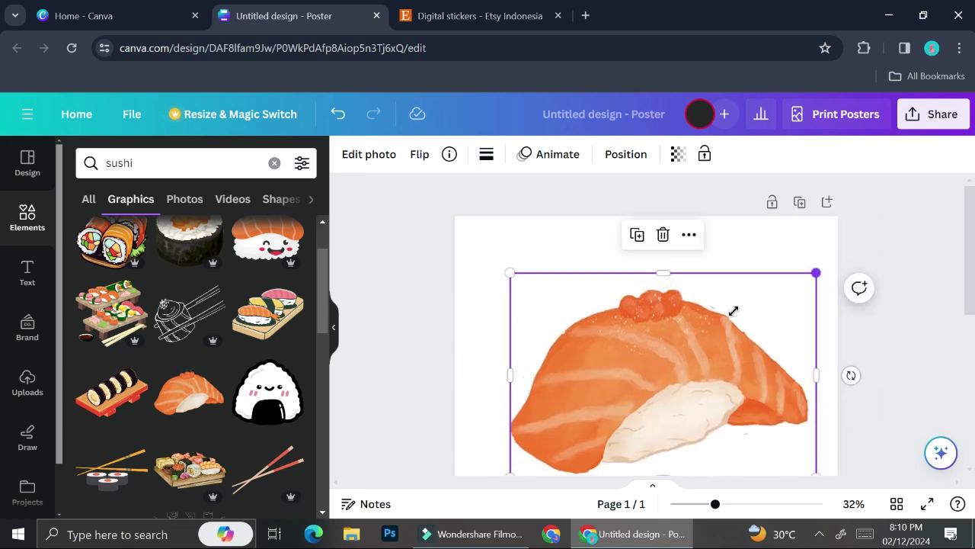
left_click_drag(733, 310, 617, 400)
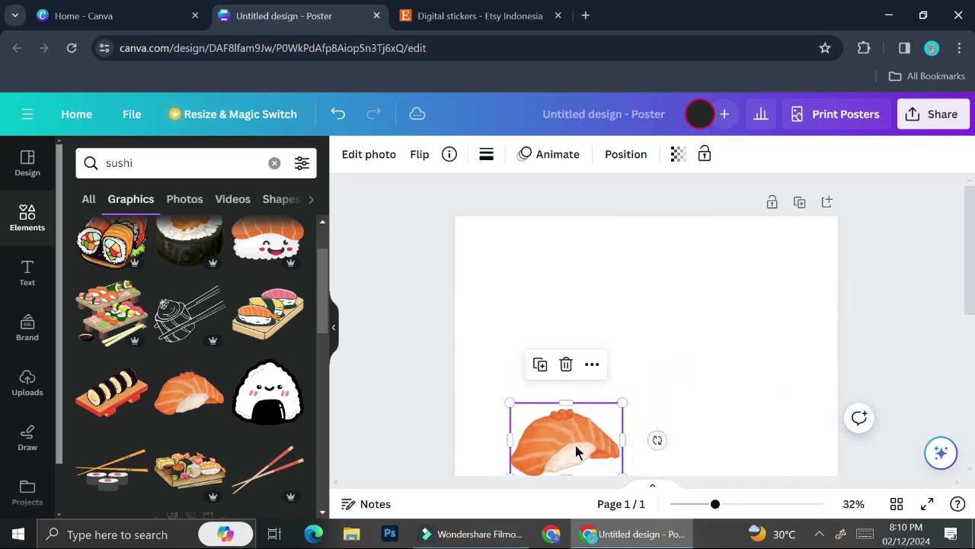
left_click_drag(576, 452, 567, 344)
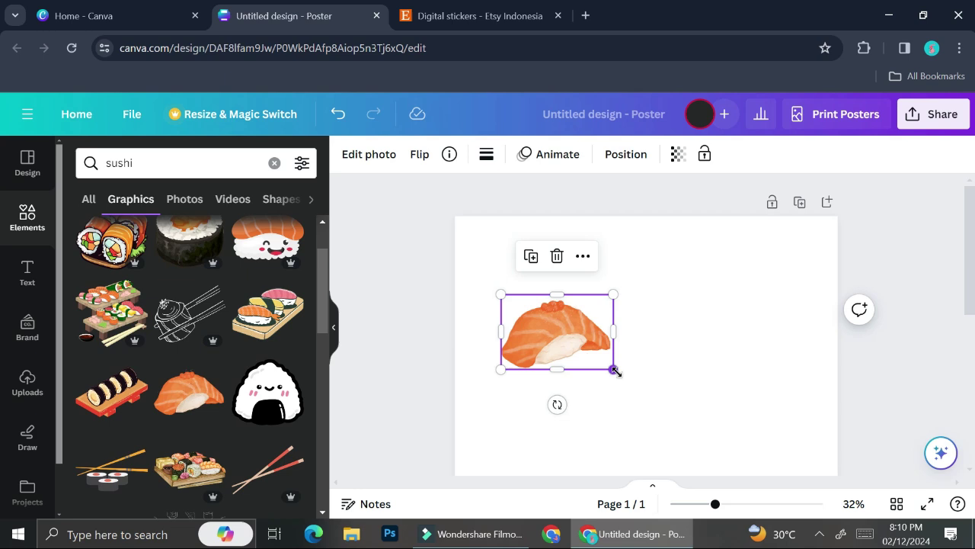
mouse_move(615, 371)
left_mouse_down()
mouse_move(586, 353)
mouse_move(599, 367)
left_mouse_up()
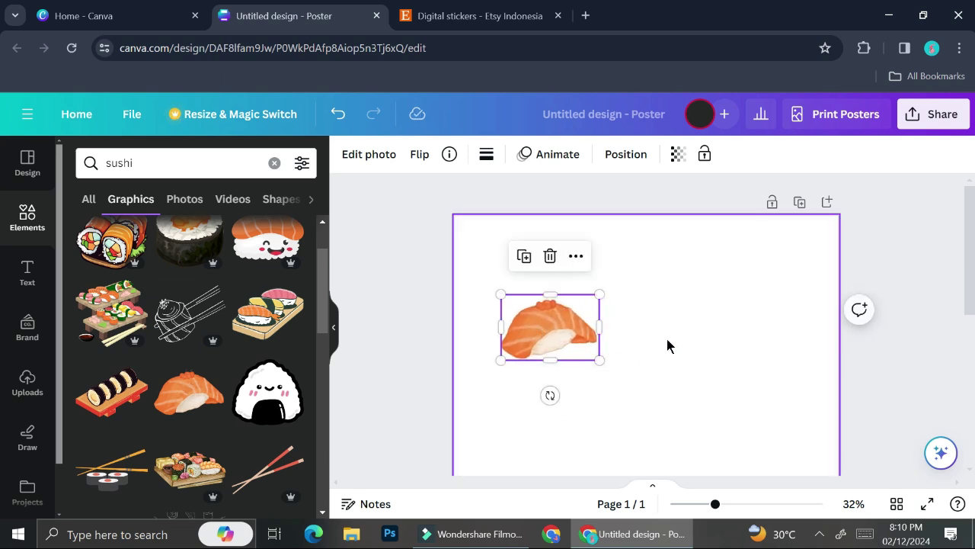
left_click(666, 344)
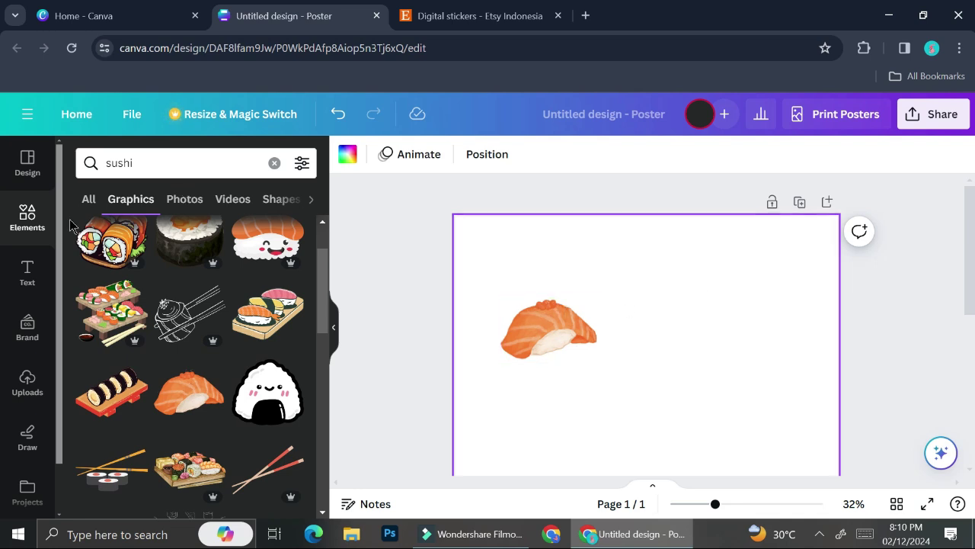
Step: Place the 'hugs + kisses' text combination over the salmon sushi
left_click(35, 271)
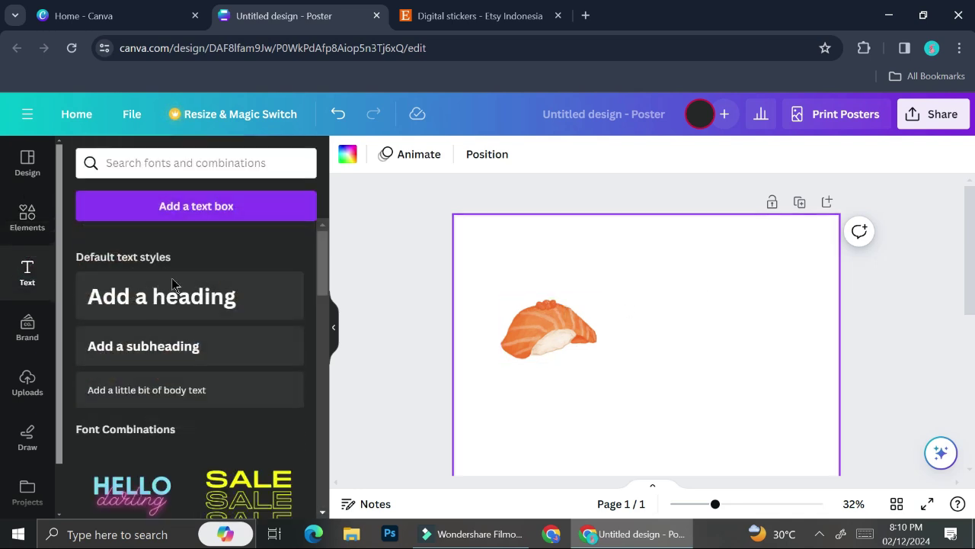
scroll(229, 345, "down", 5)
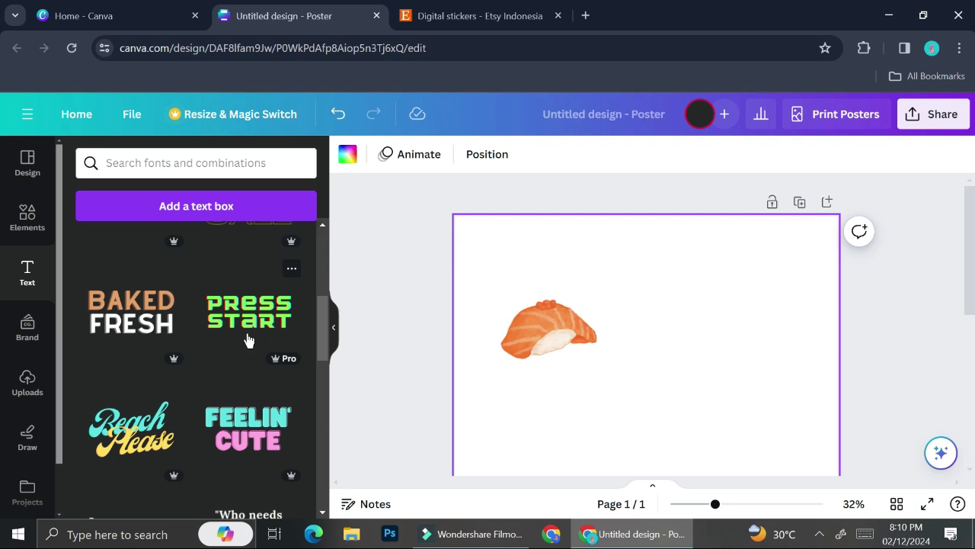
scroll(248, 339, "down", 2)
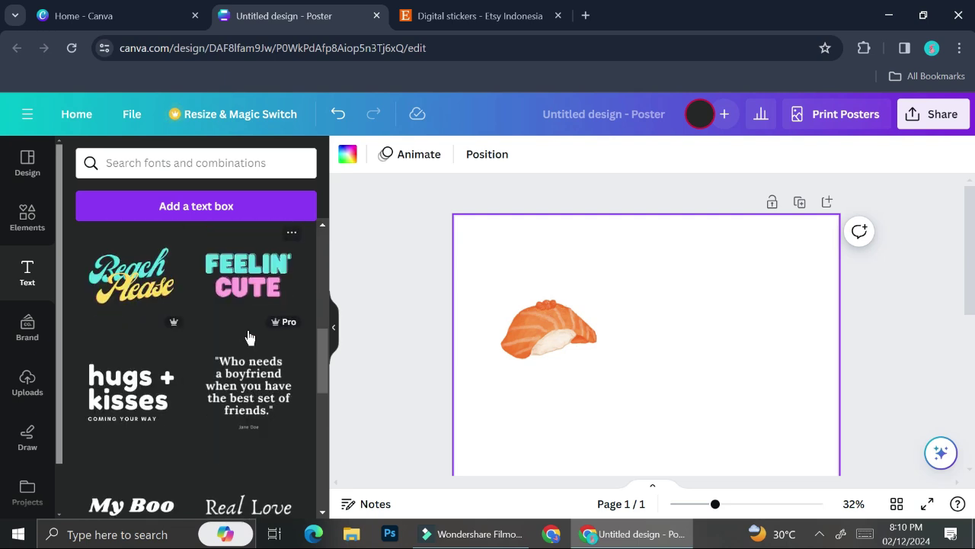
scroll(250, 336, "down", 1)
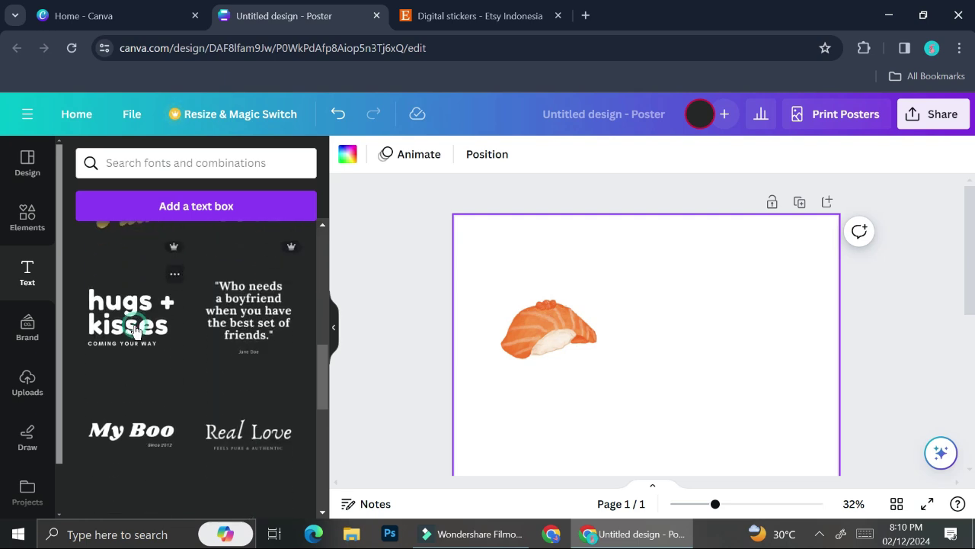
left_click_drag(540, 439, 539, 438)
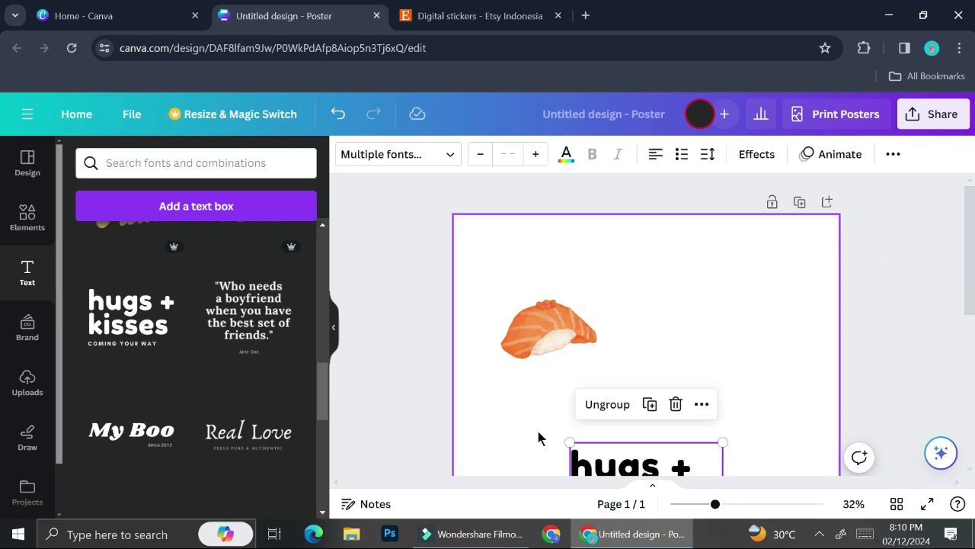
left_click_drag(609, 458, 591, 295)
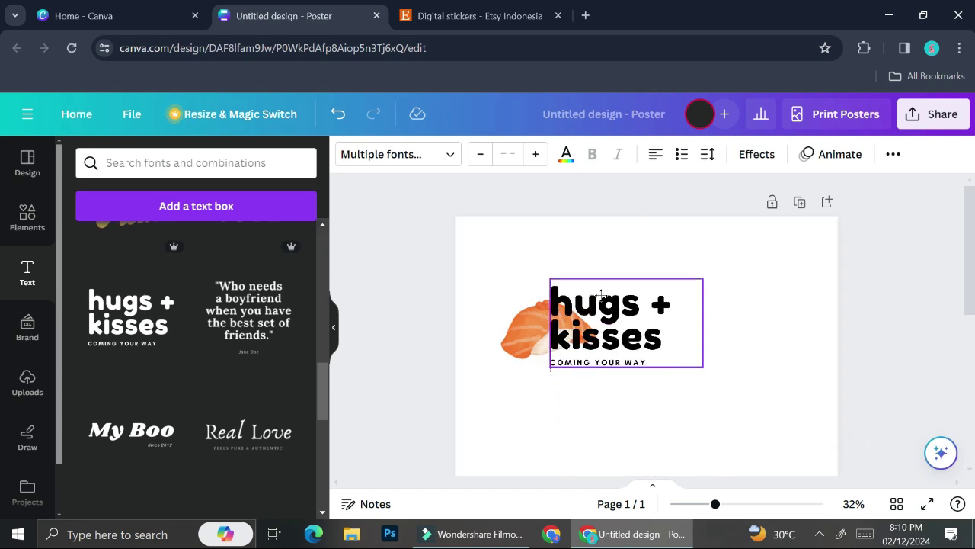
Step: Ungroup the combination and delete the 'COMING YOUR WAY' tagline
double_click(646, 334)
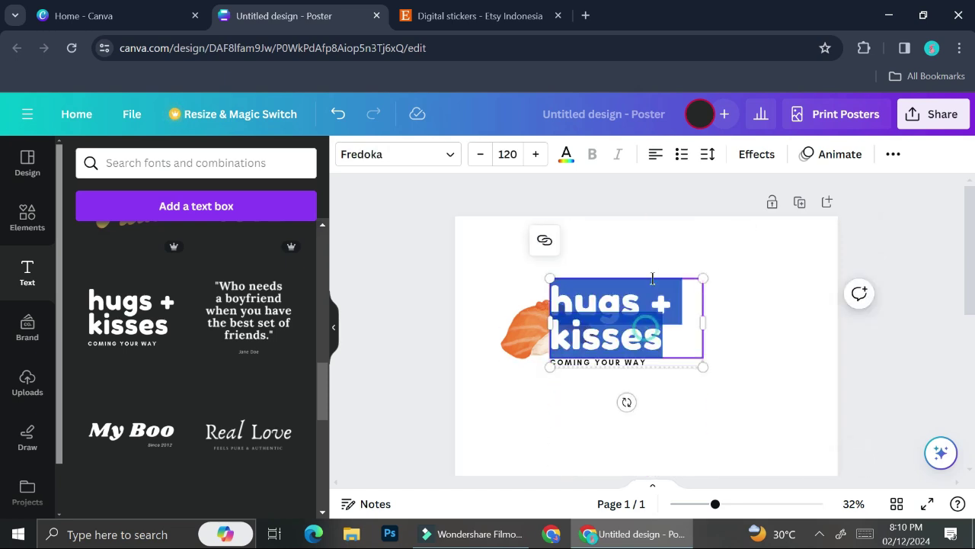
left_click(653, 340)
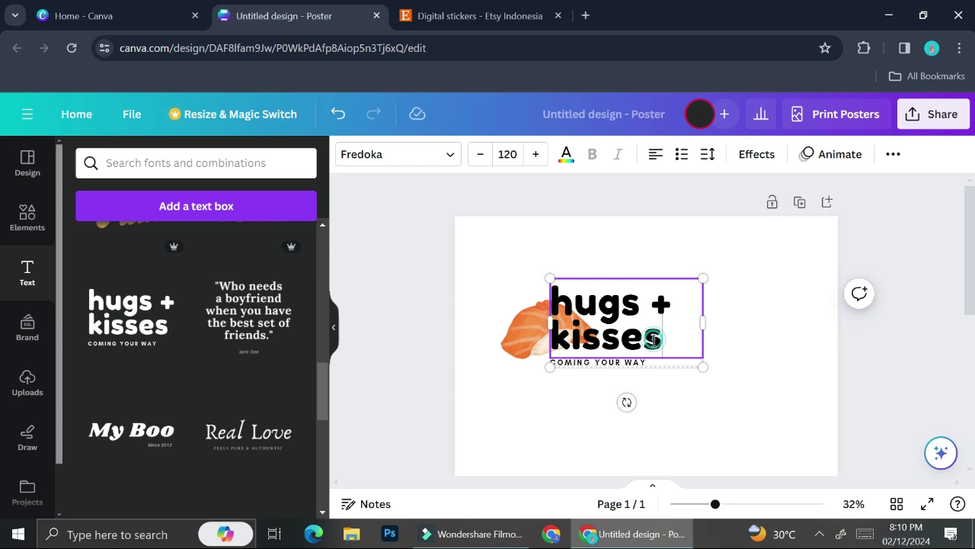
left_click(671, 400)
left_click(651, 330)
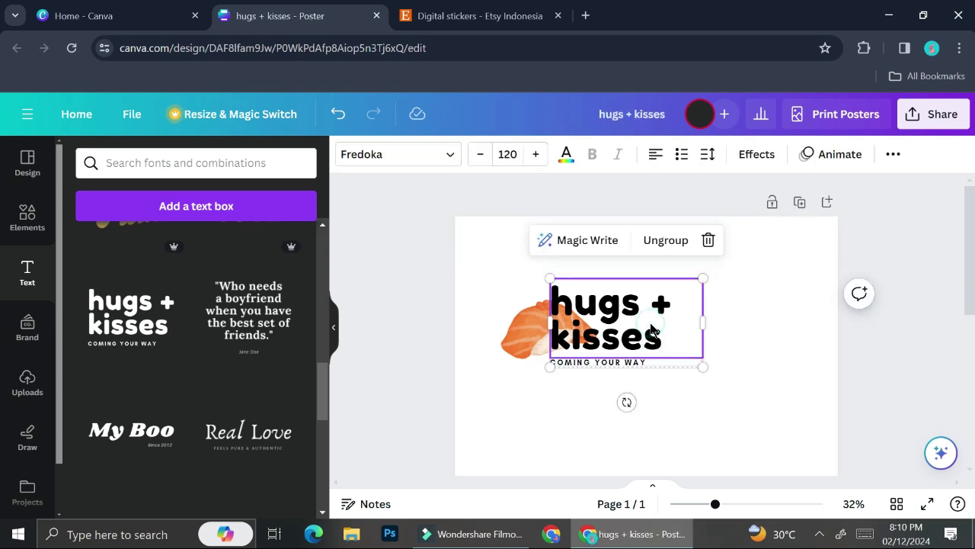
left_click(665, 240)
left_click(646, 373)
left_click(653, 364)
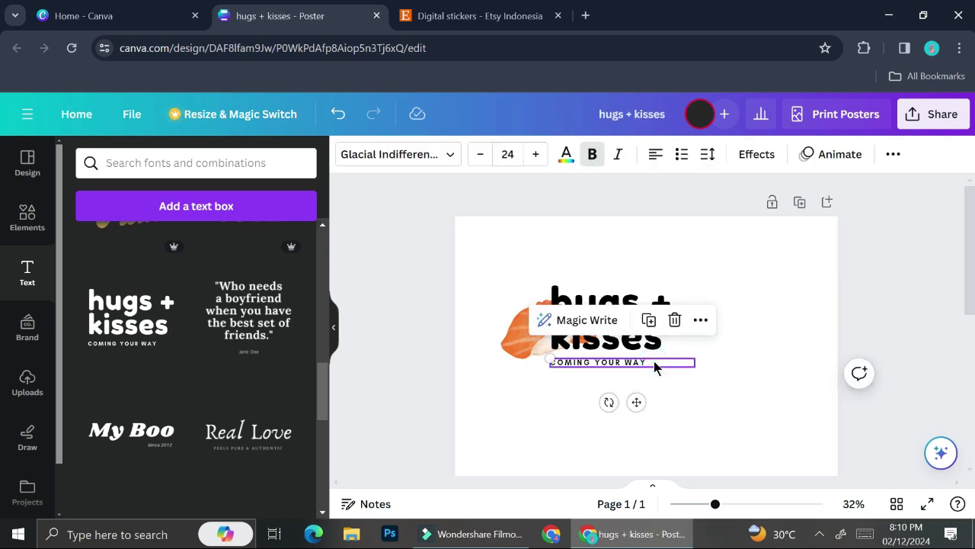
key("Delete")
Step: Replace the heading text with 'Oishii!'
left_click(664, 341)
double_click(670, 345)
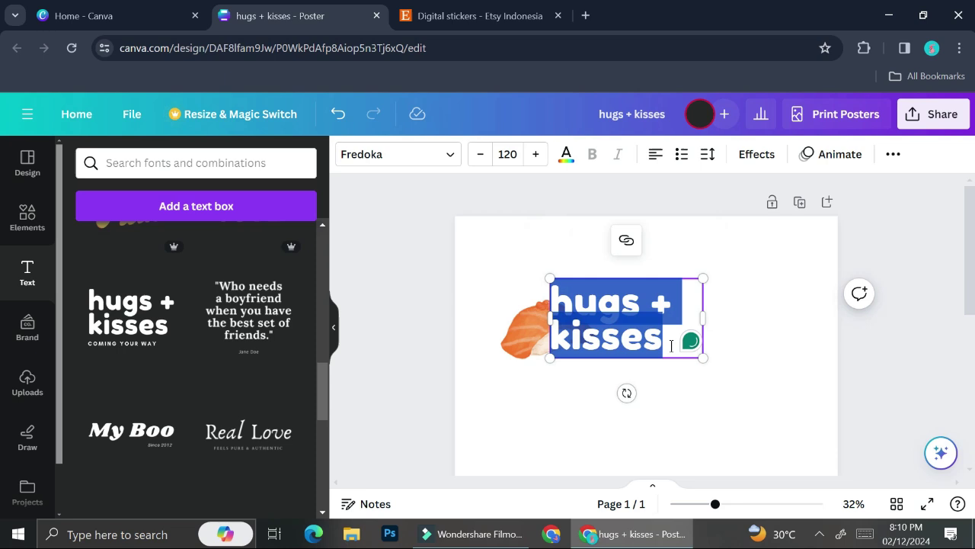
type("O")
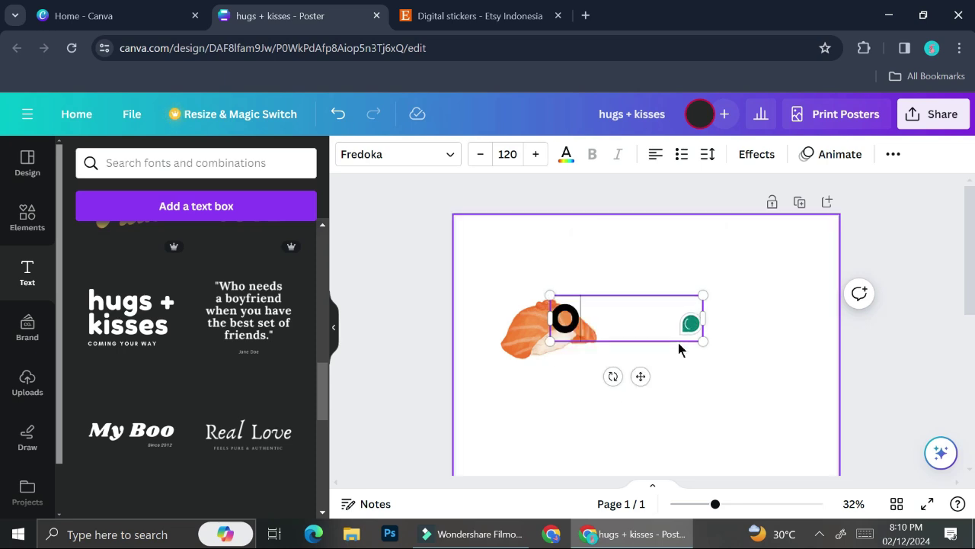
type("ishii")
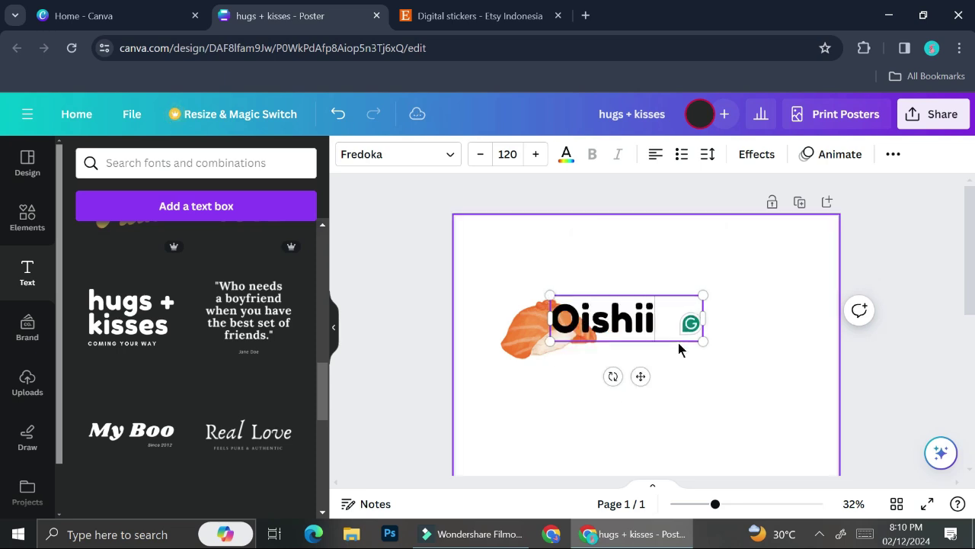
type("!!")
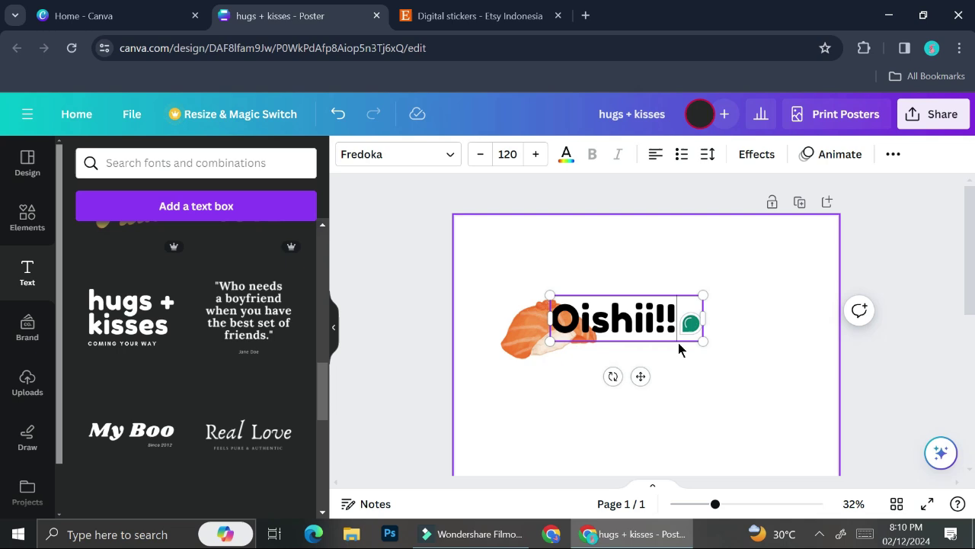
key("BackSpace")
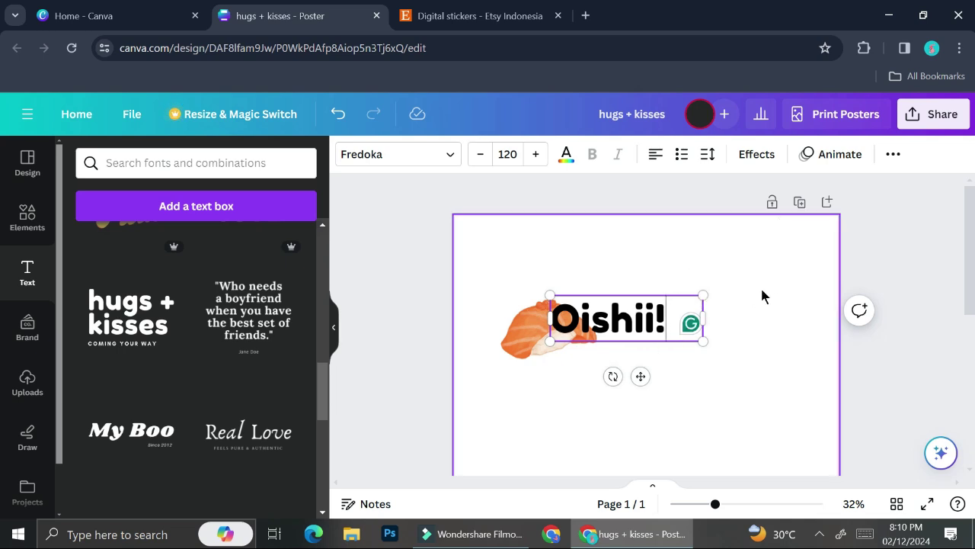
Step: Apply the Curve text effect to the Oishii! heading
left_click(753, 156)
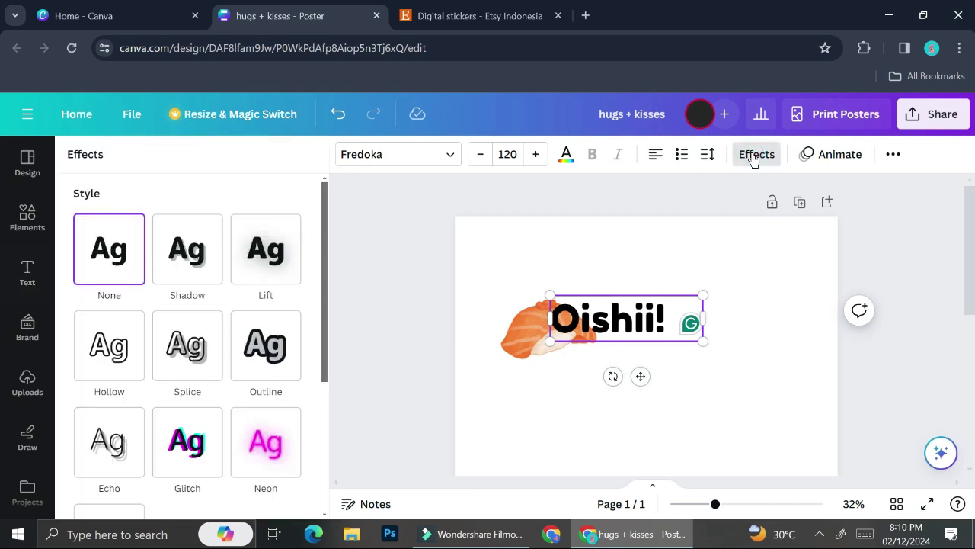
scroll(183, 343, "down", 3)
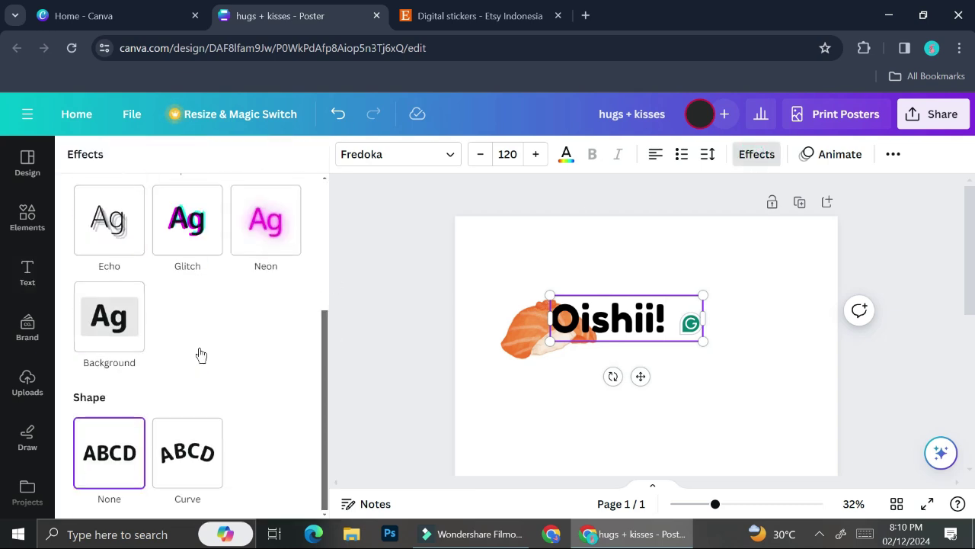
left_click(184, 474)
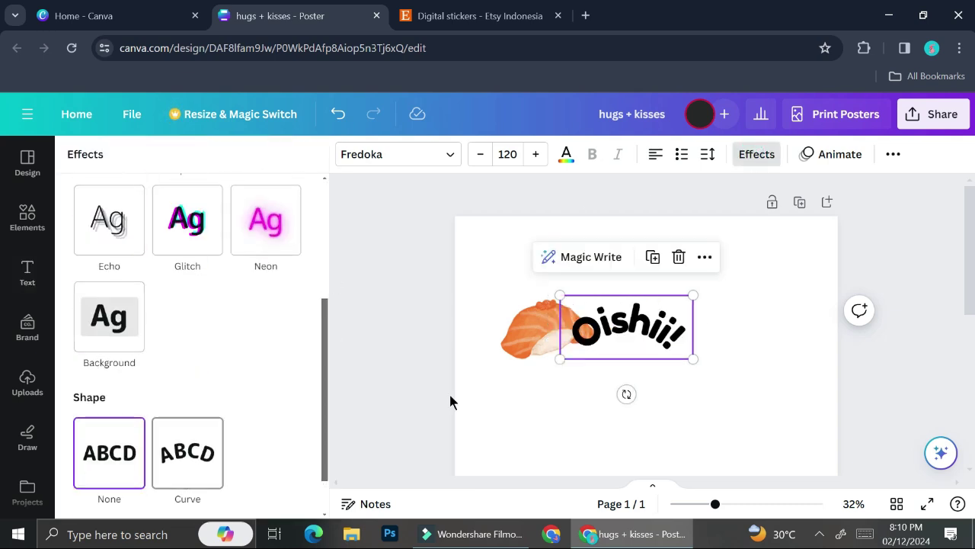
left_click(640, 337)
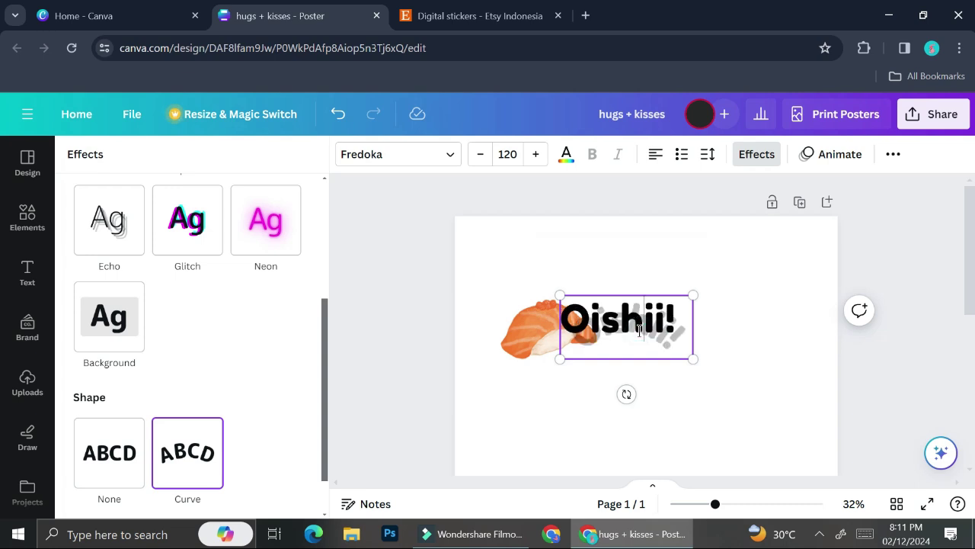
left_click(675, 388)
Step: Move the curved text above the sushi, shrink it to size 104 and tilt it about -8°
left_click(644, 330)
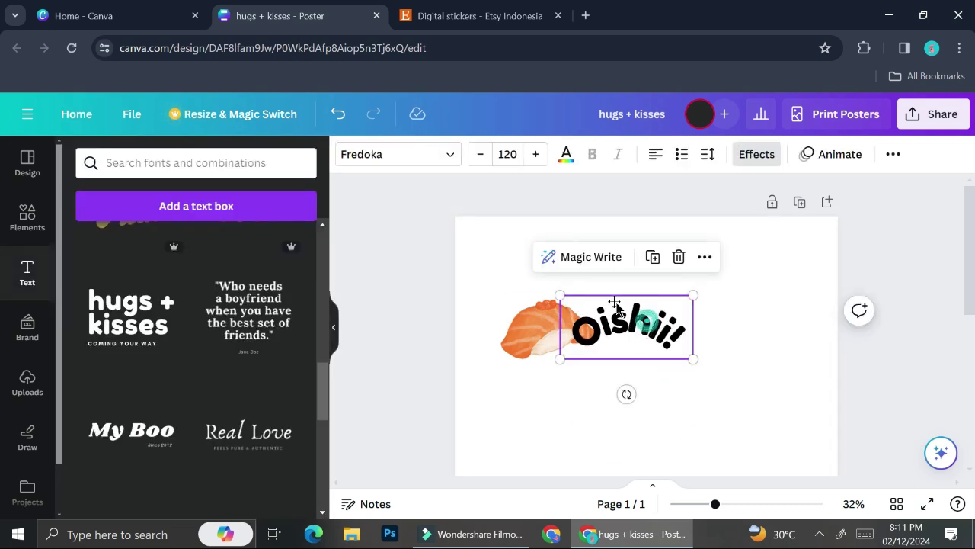
left_click_drag(616, 305, 568, 279)
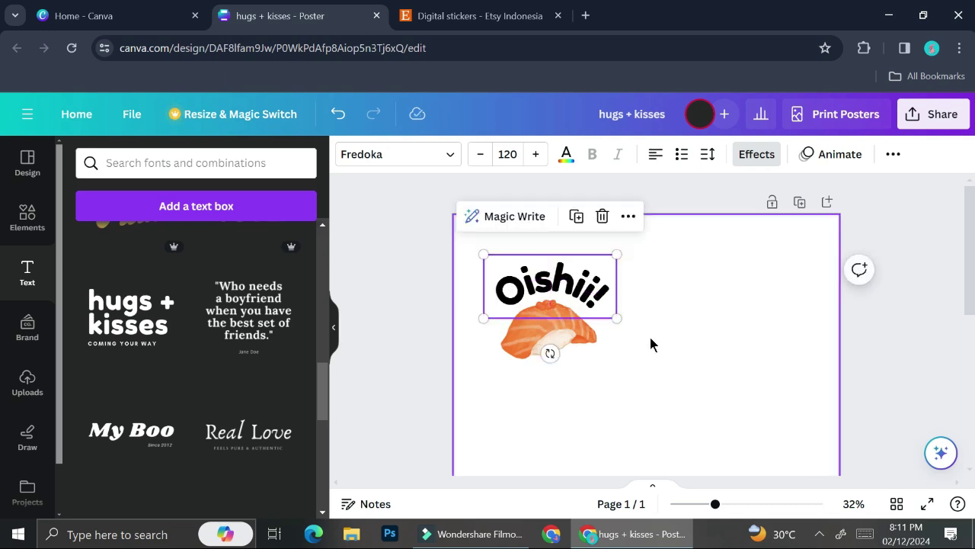
mouse_move(616, 317)
left_mouse_down()
mouse_move(599, 305)
mouse_move(602, 315)
left_mouse_up()
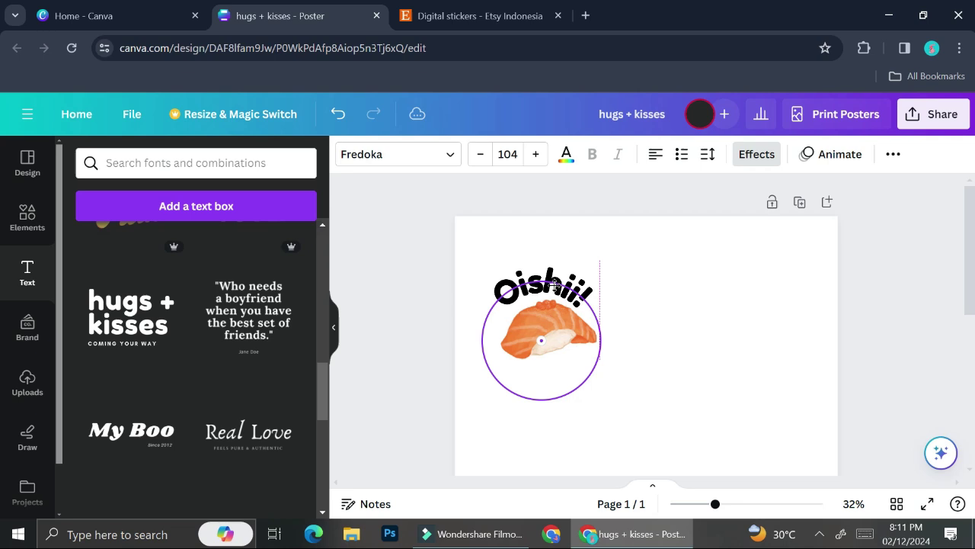
left_click_drag(542, 349, 544, 276)
Step: Search graphics for 'cute face' and add the blush-cheek face graphic
left_click(683, 342)
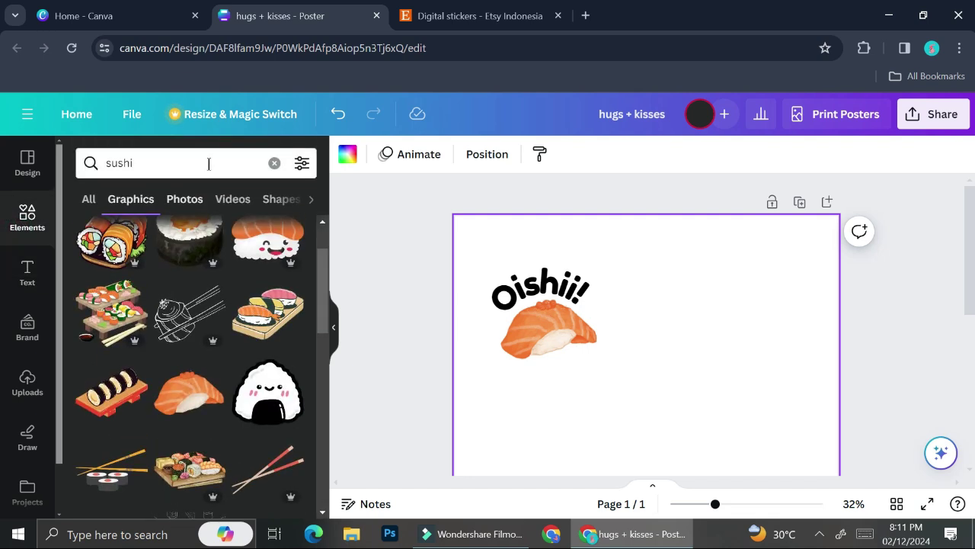
left_click(208, 163)
type("c")
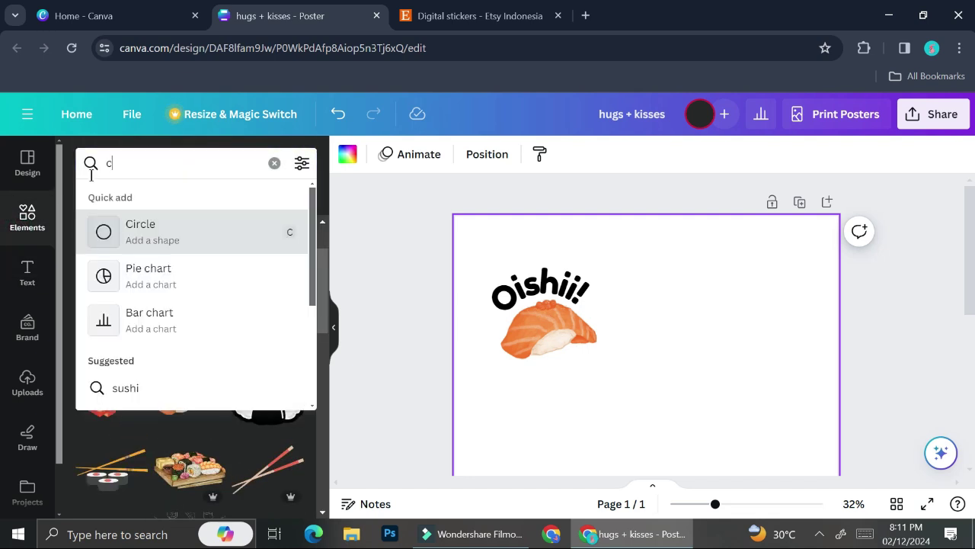
type("ute face")
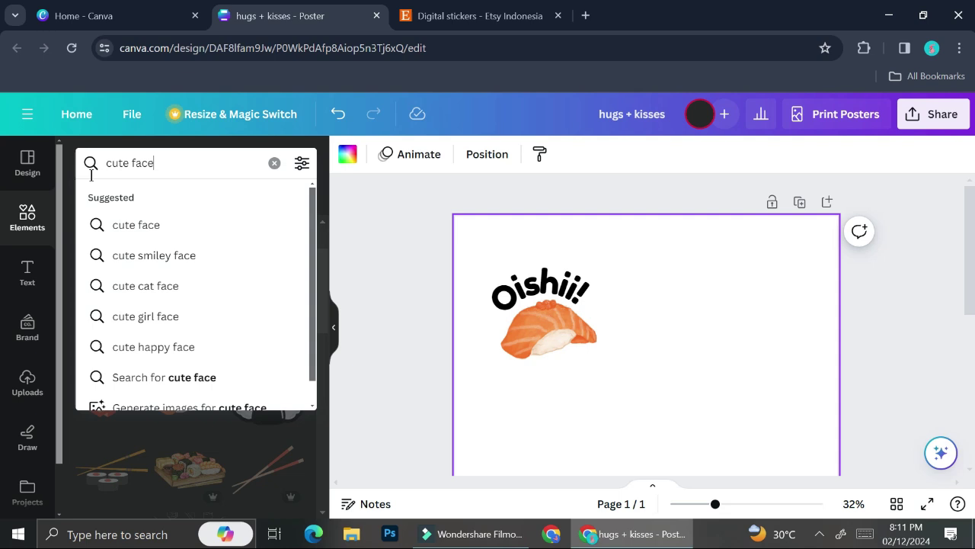
left_click(153, 227)
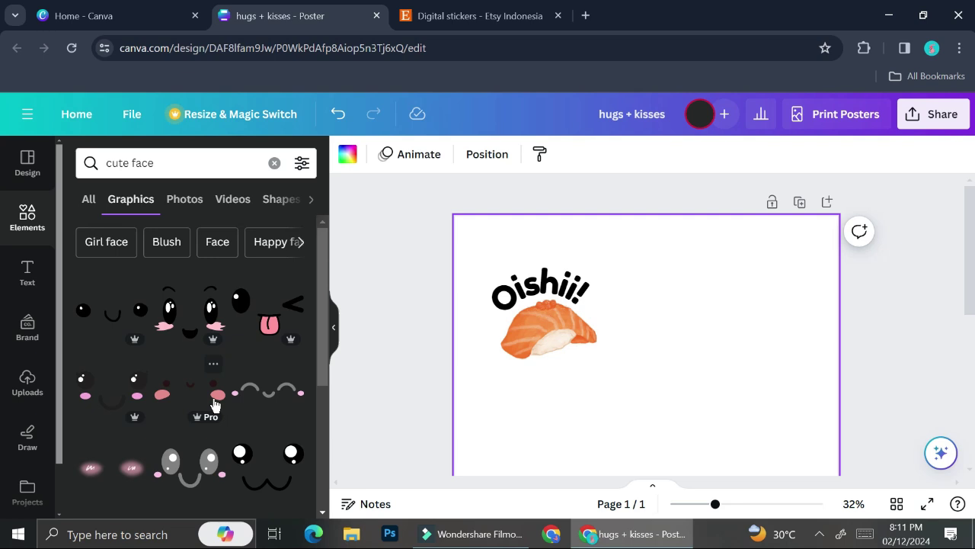
left_click(189, 394)
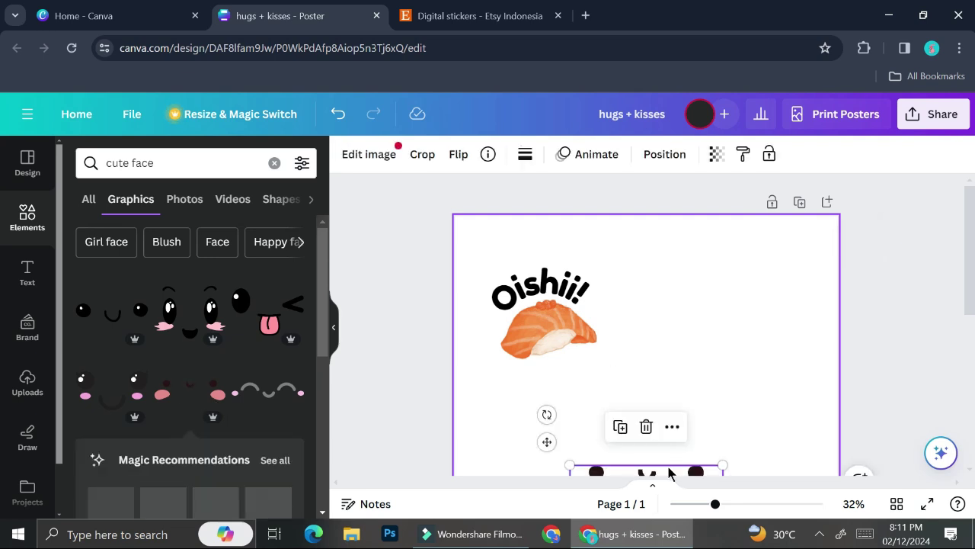
Step: Shrink the face, place it on the salmon and rotate it about 13°
left_click_drag(608, 346, 570, 288)
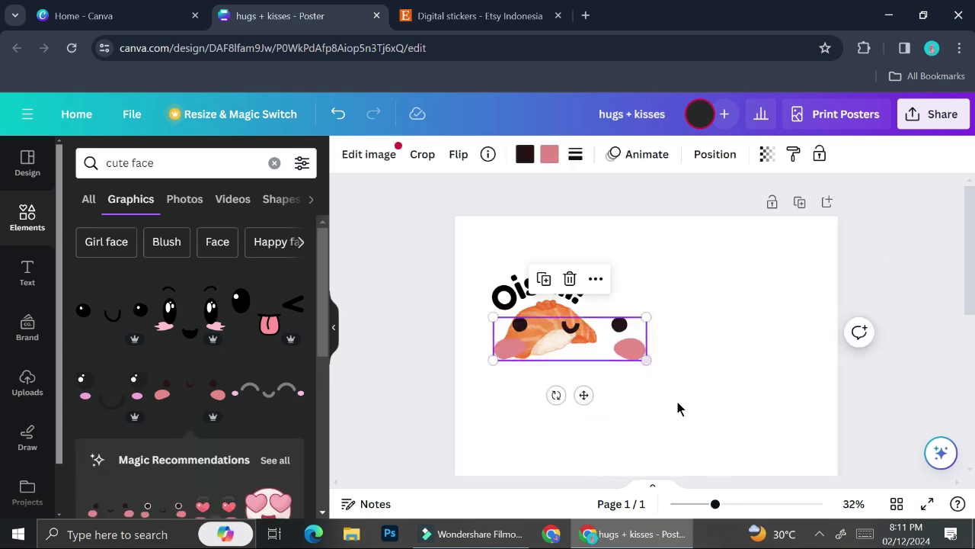
left_click_drag(716, 504, 730, 504)
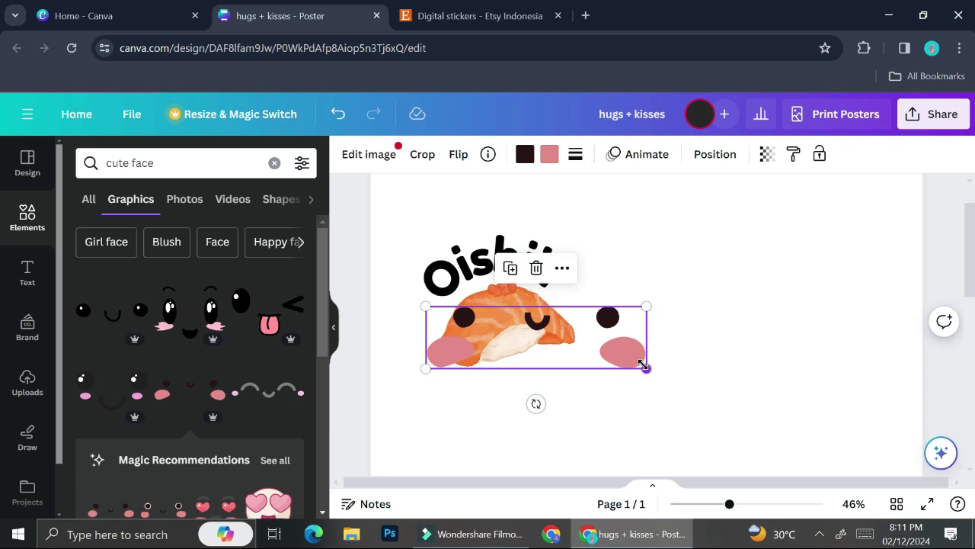
left_click_drag(642, 364, 534, 336)
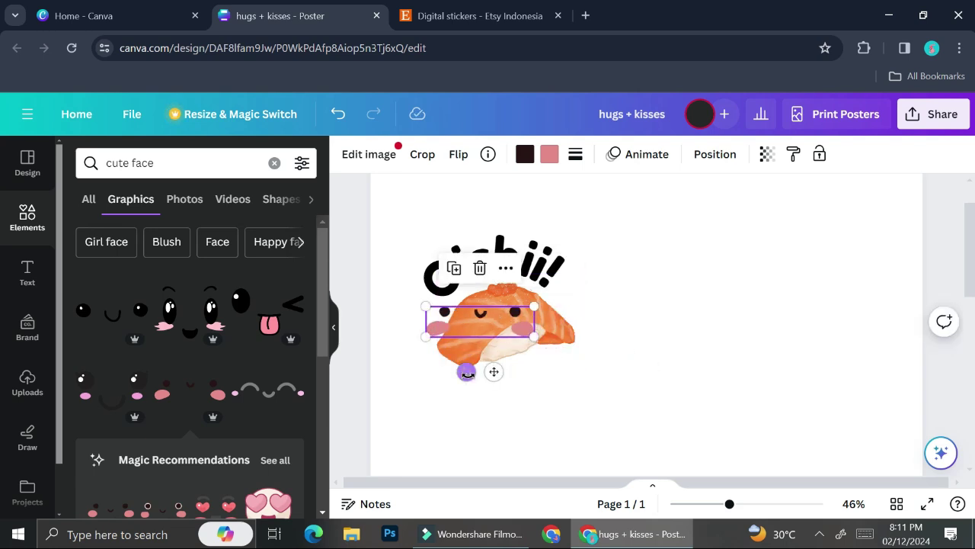
left_click_drag(467, 372, 508, 365)
left_click_drag(495, 308, 536, 329)
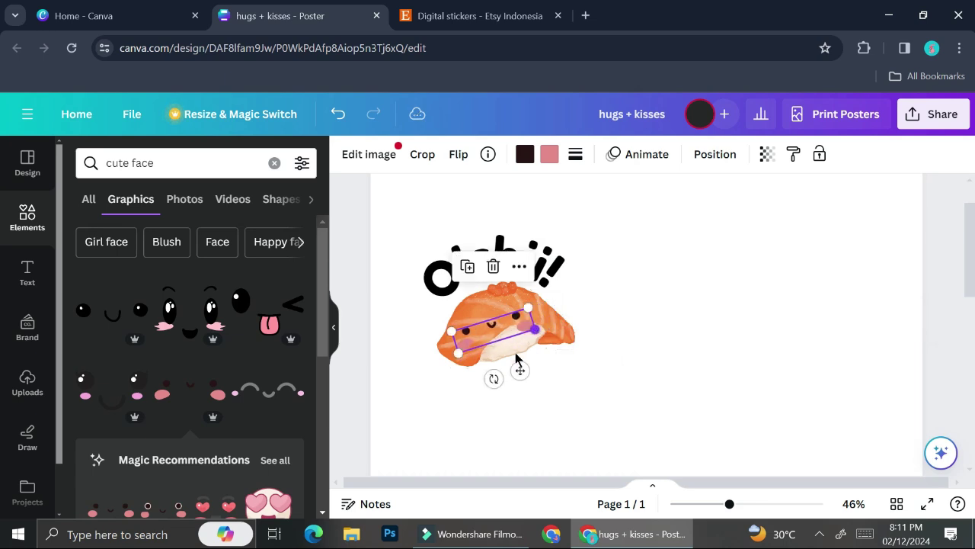
left_click_drag(494, 379, 518, 392)
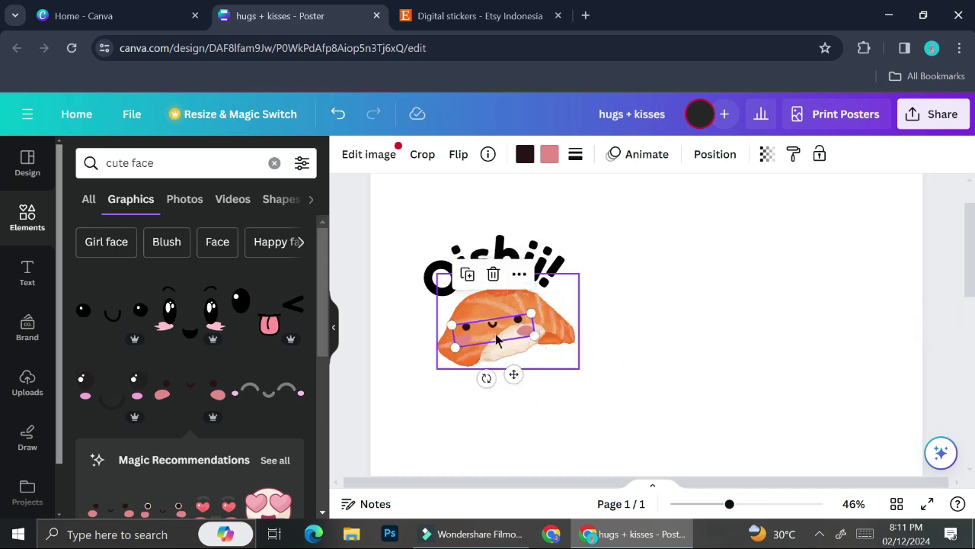
left_click(688, 324)
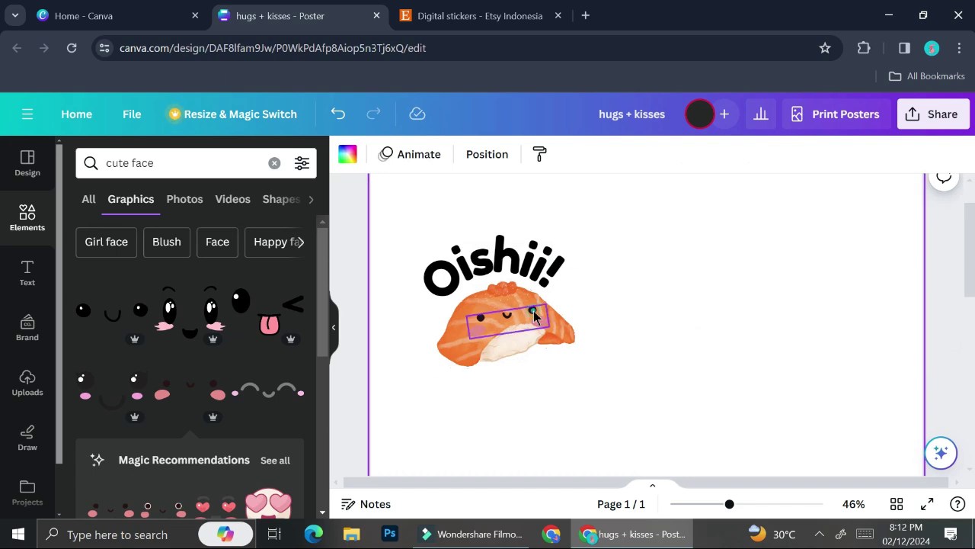
Step: Group the Oishii! text, salmon sushi and face, then move the group lower at 31% zoom
left_click(503, 343)
left_click(450, 352, "shift")
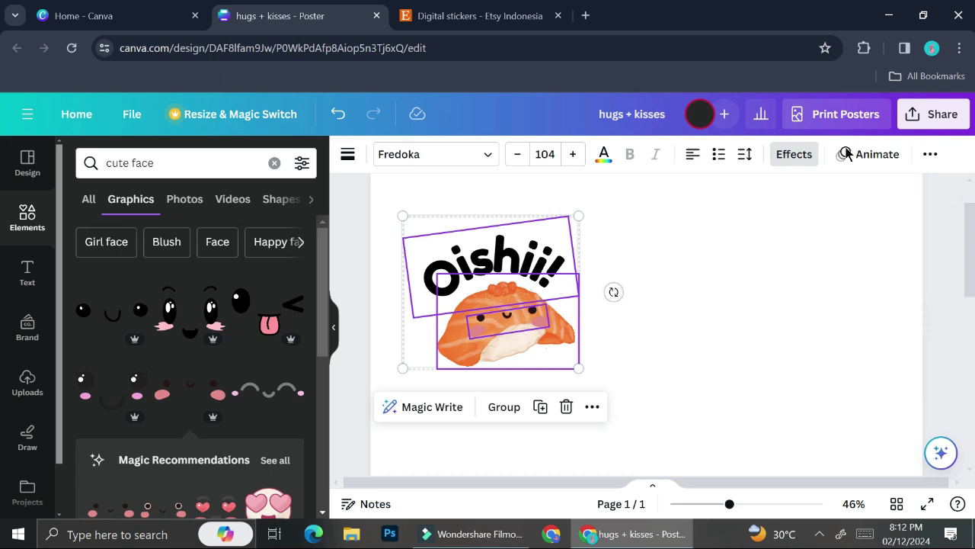
left_click(936, 156)
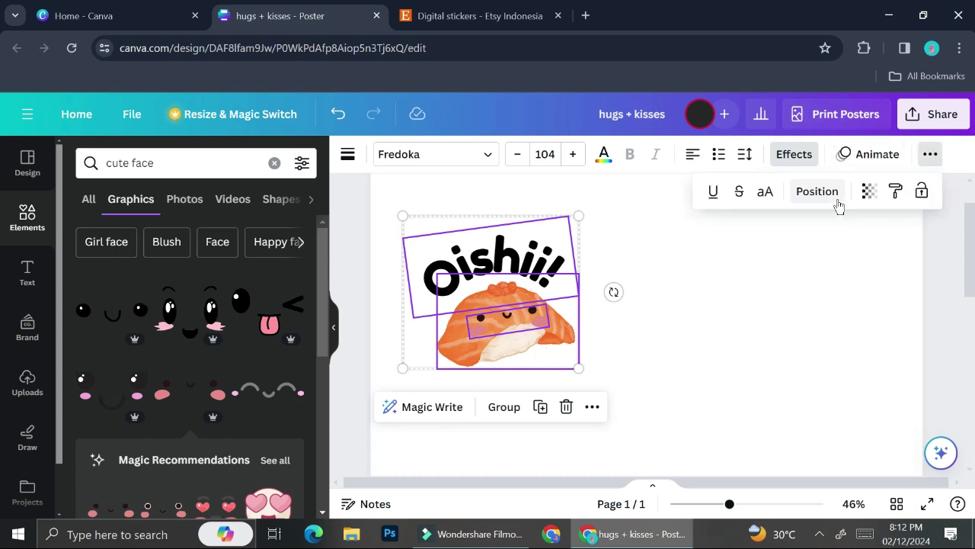
left_click(499, 307)
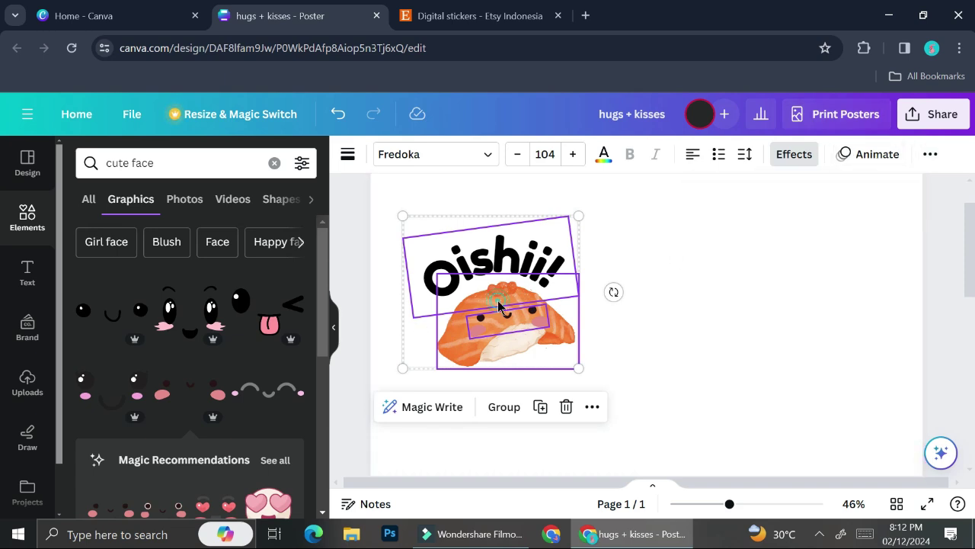
left_click(514, 414)
left_click_drag(526, 310, 552, 254)
left_click(715, 504)
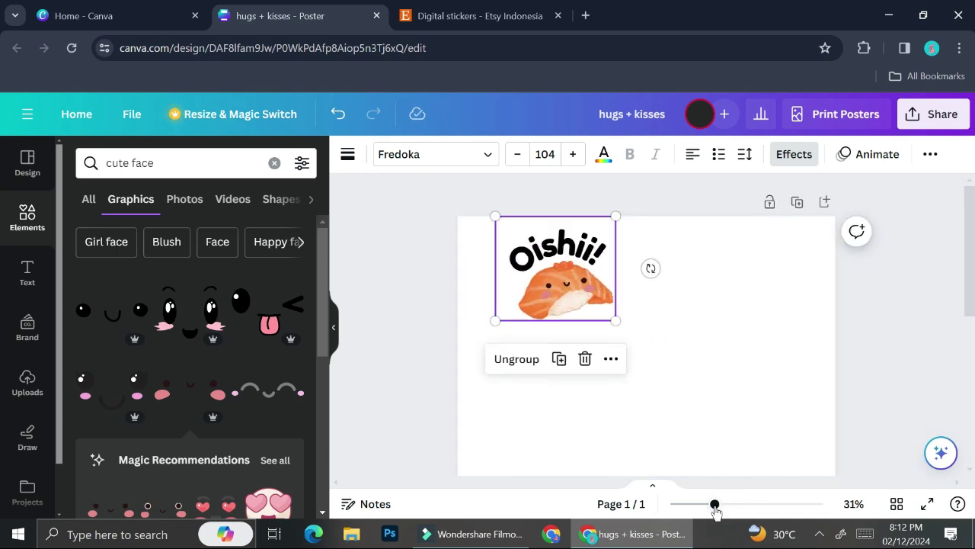
left_click_drag(576, 305, 571, 381)
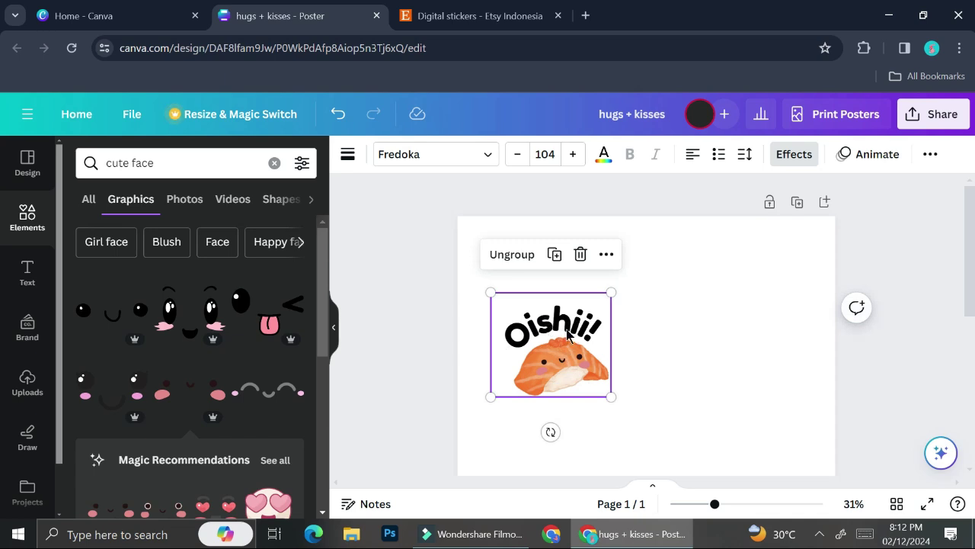
left_click(590, 352)
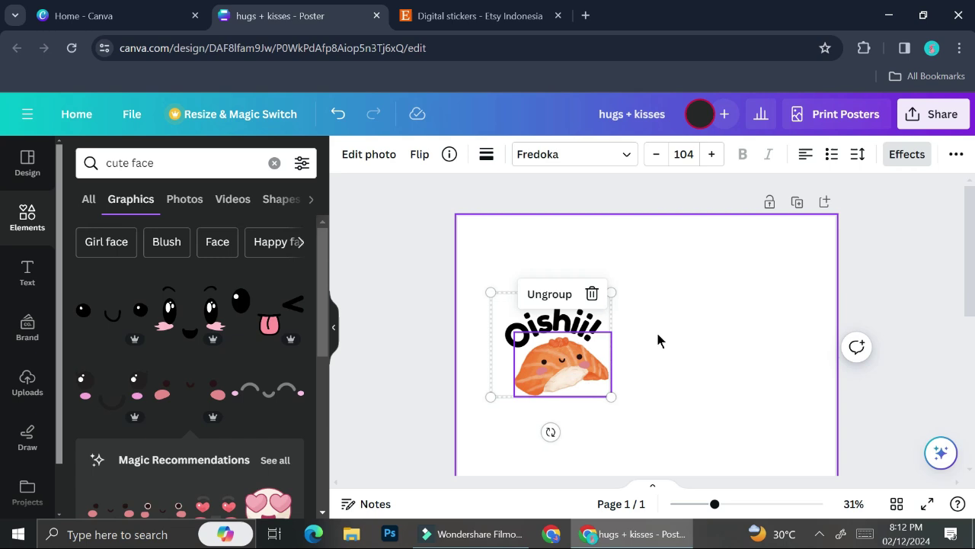
Step: Revert the sushi image's photo editing to Canva's old editor
left_click(372, 159)
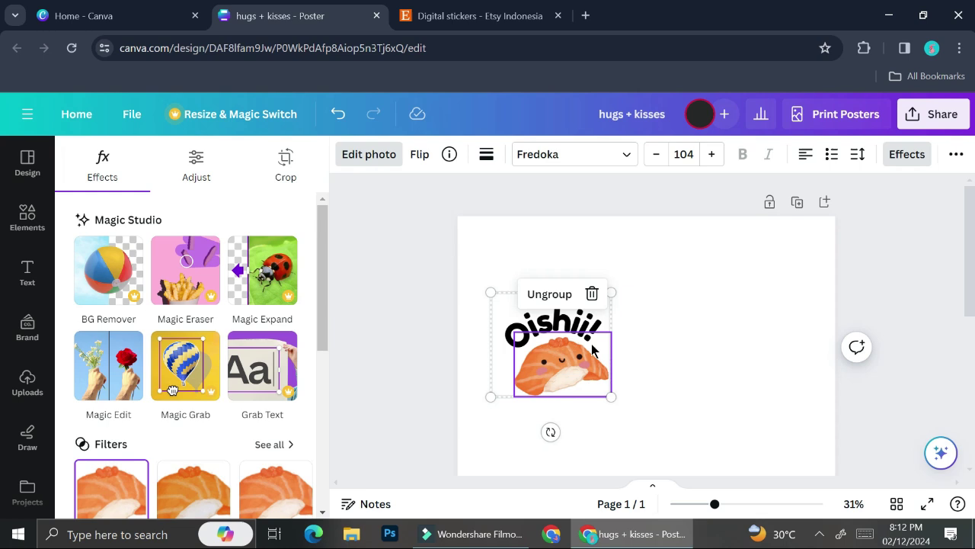
scroll(178, 331, "down", 5)
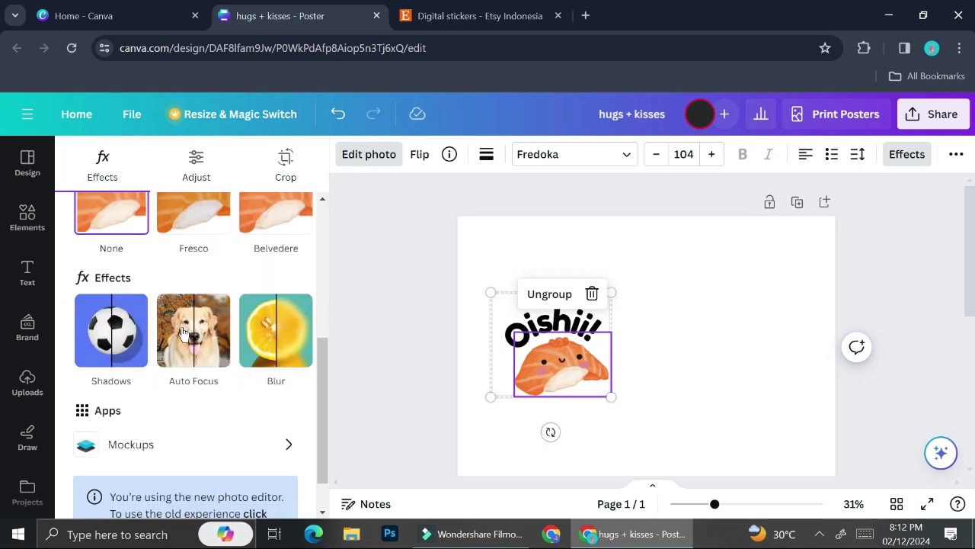
left_click(686, 410)
left_click(552, 324)
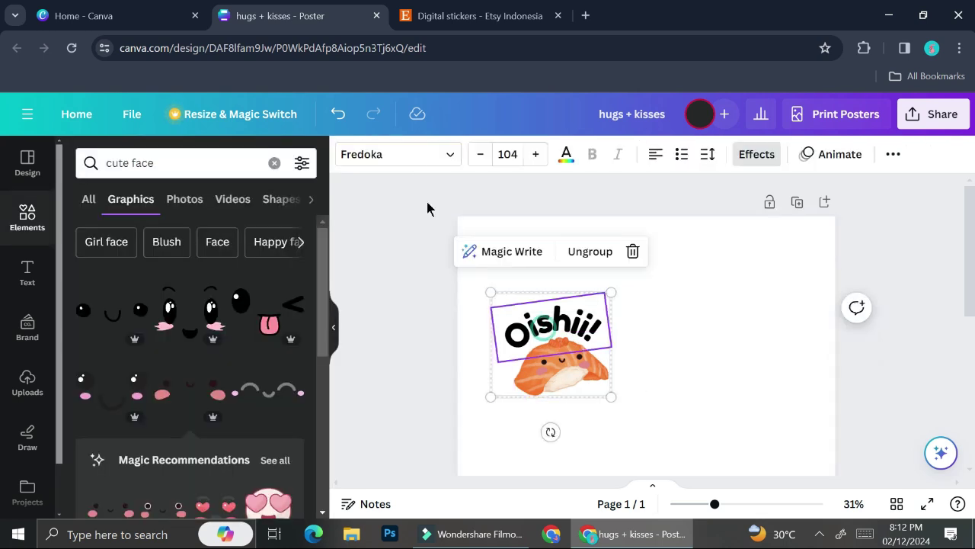
left_click(564, 386)
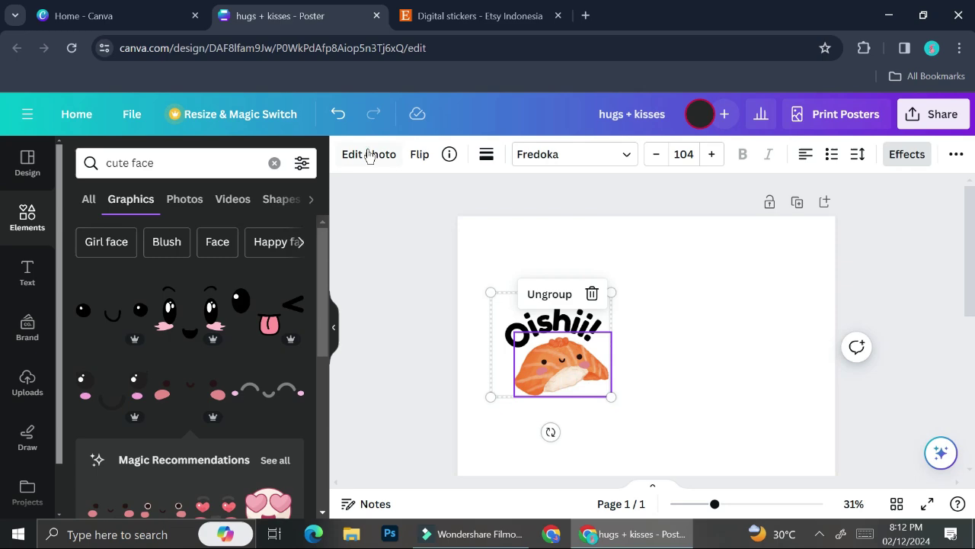
left_click(369, 154)
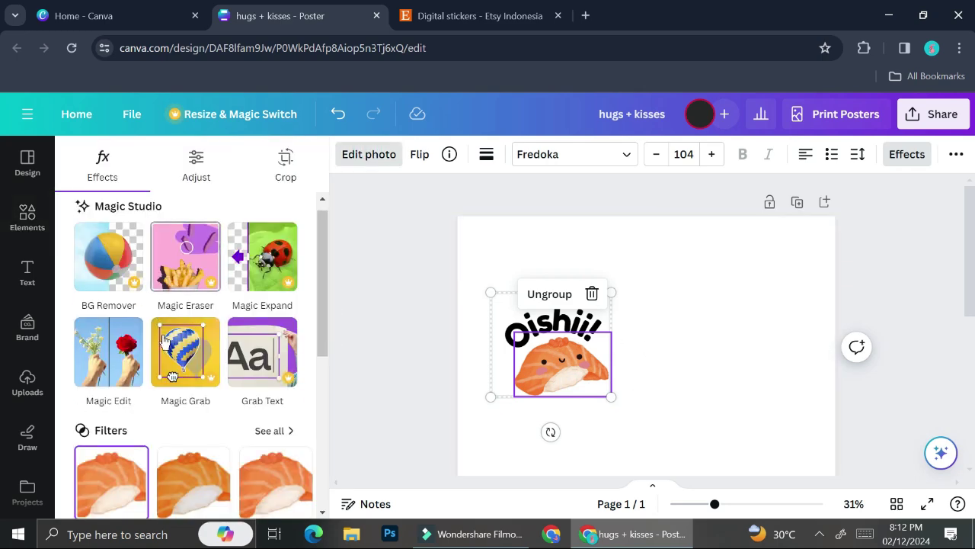
scroll(190, 343, "down", 5)
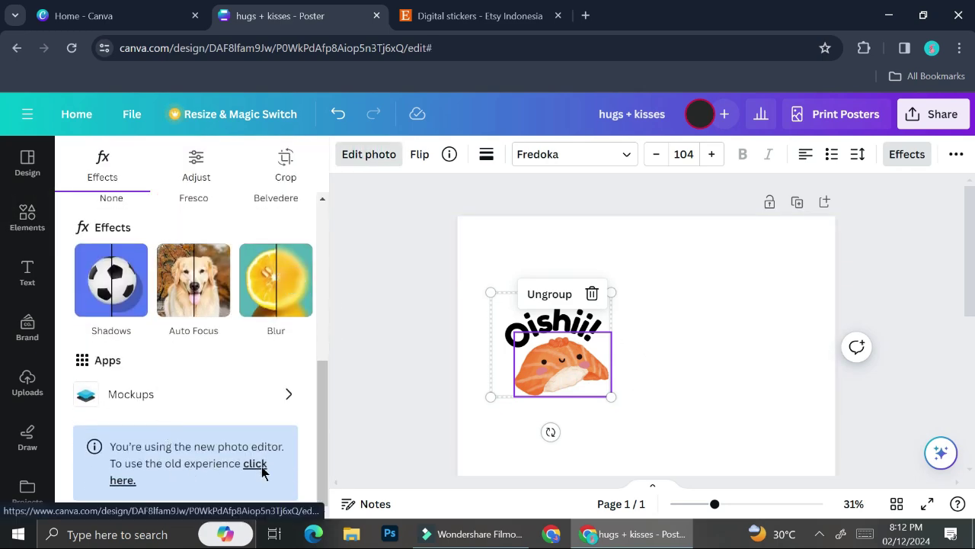
left_click(257, 466)
left_click(491, 371)
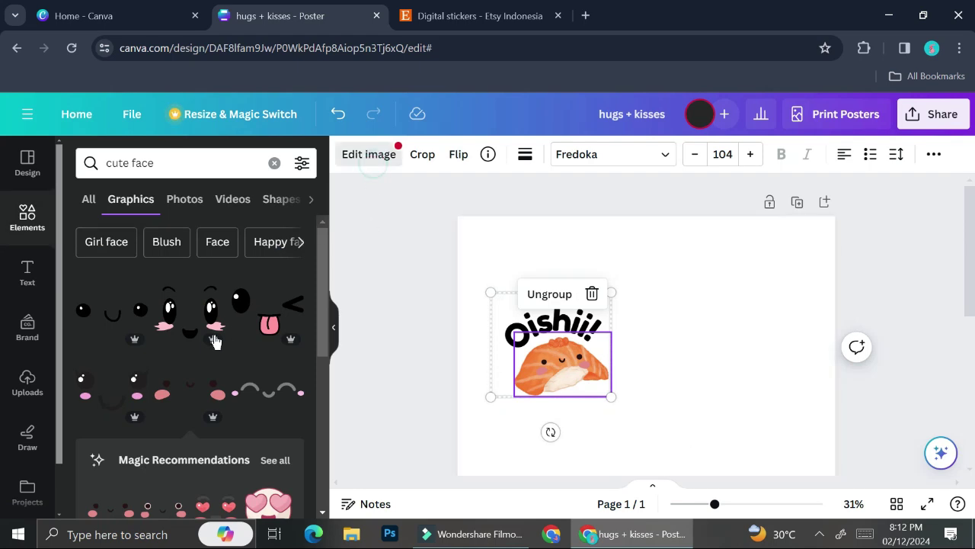
left_click(369, 153)
scroll(159, 389, "down", 6)
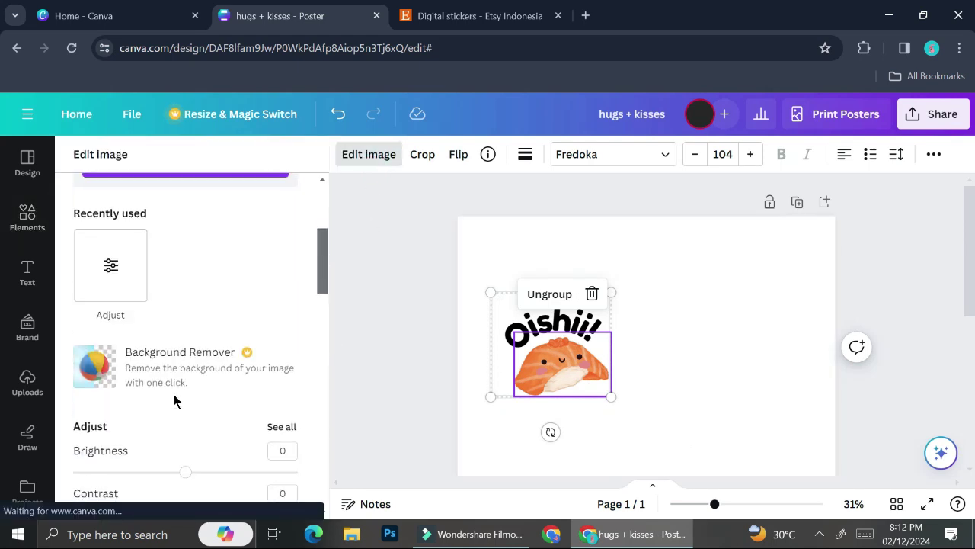
scroll(176, 388, "up", 5)
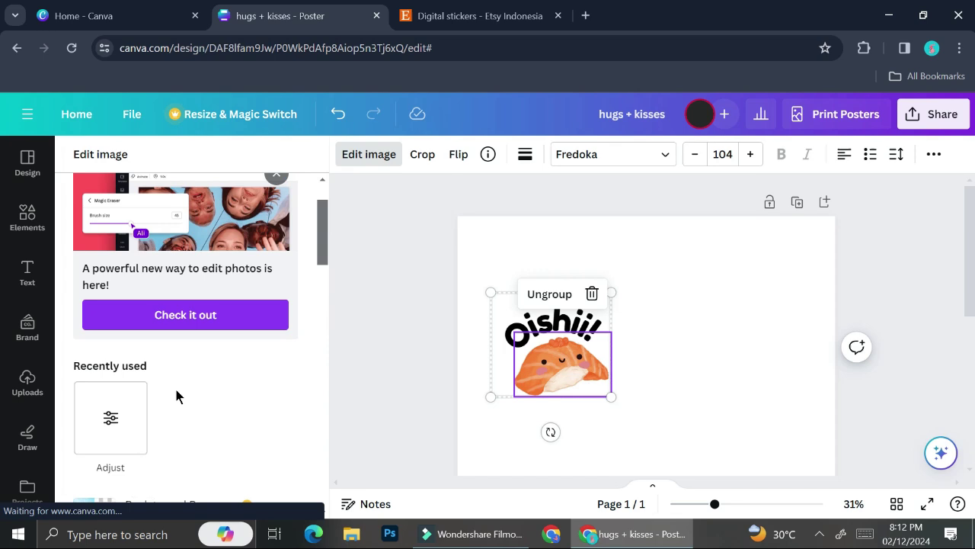
scroll(175, 391, "up", 2)
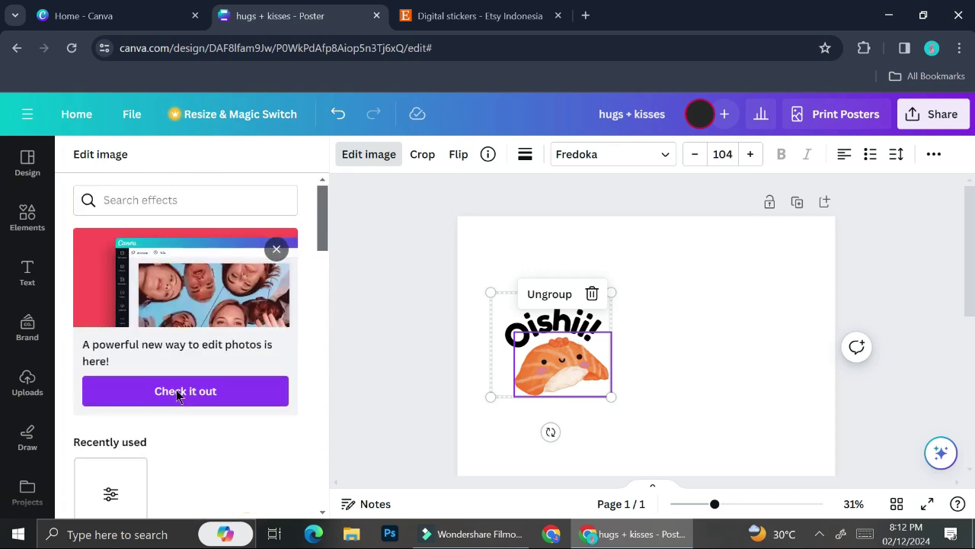
left_click(208, 206)
type("shadow")
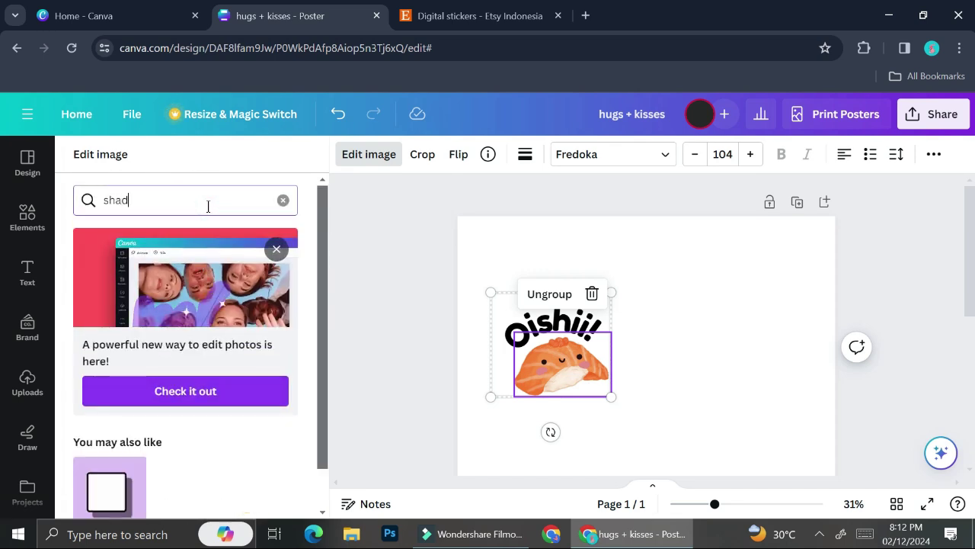
left_click(110, 497)
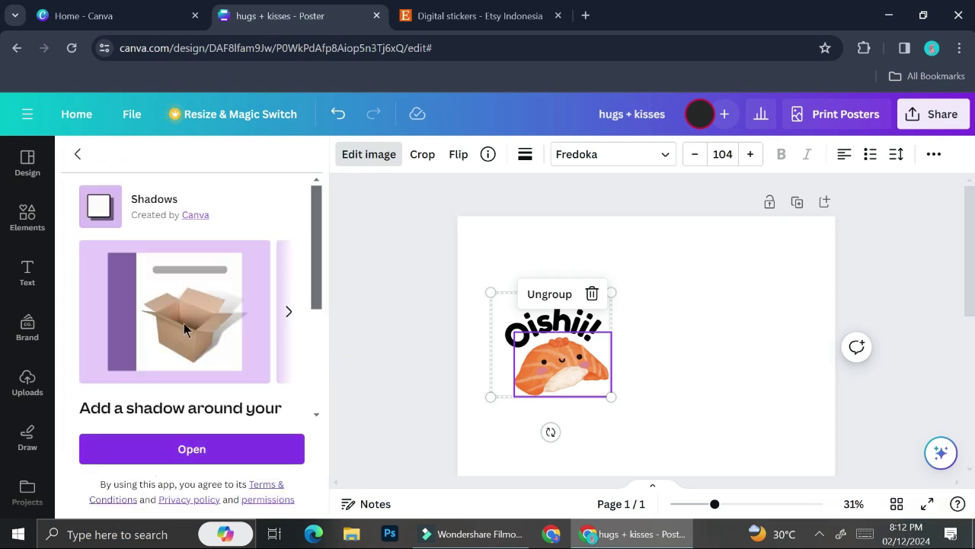
left_click(189, 452)
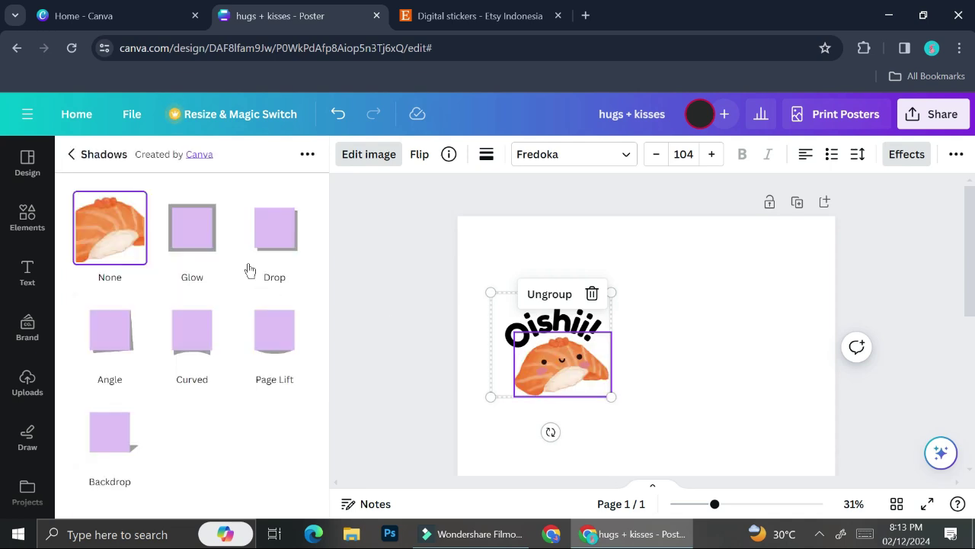
left_click(201, 244)
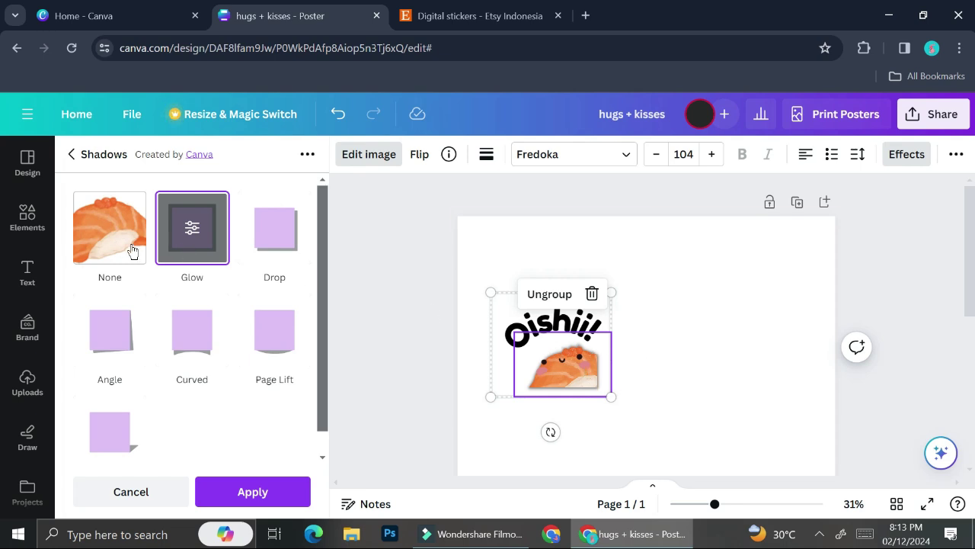
left_click(273, 232)
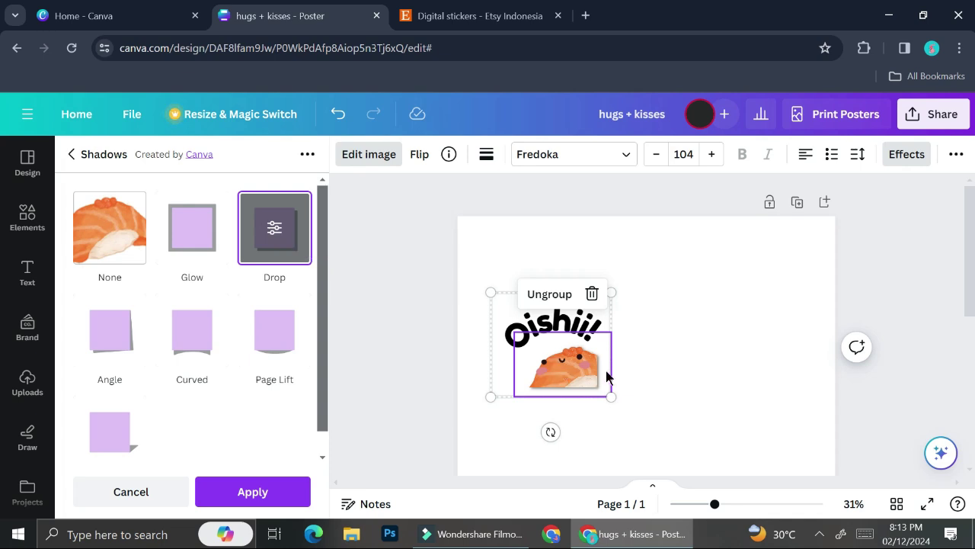
left_click(198, 252)
left_click(110, 230)
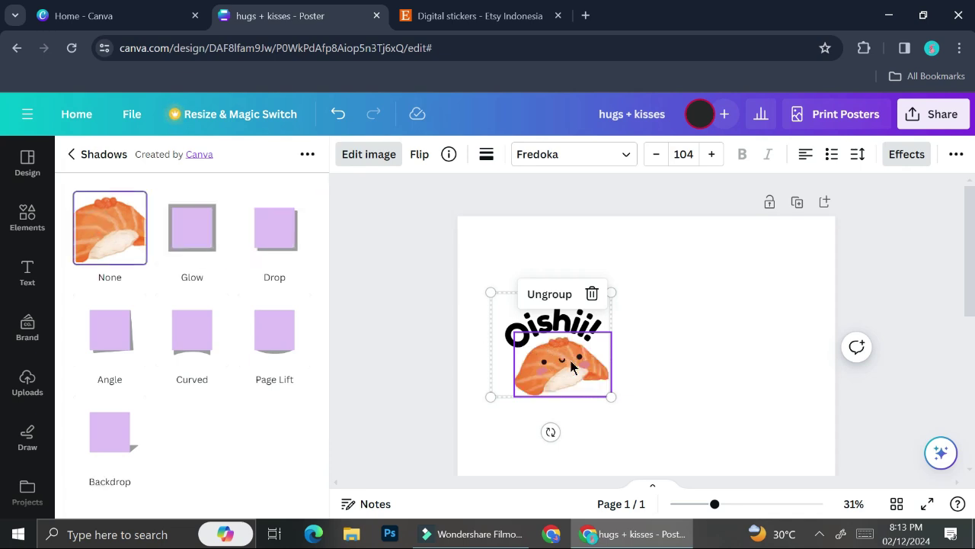
Step: Download the design as 'hugs + kisses.png' with a transparent background
left_click(528, 384)
left_click(528, 383)
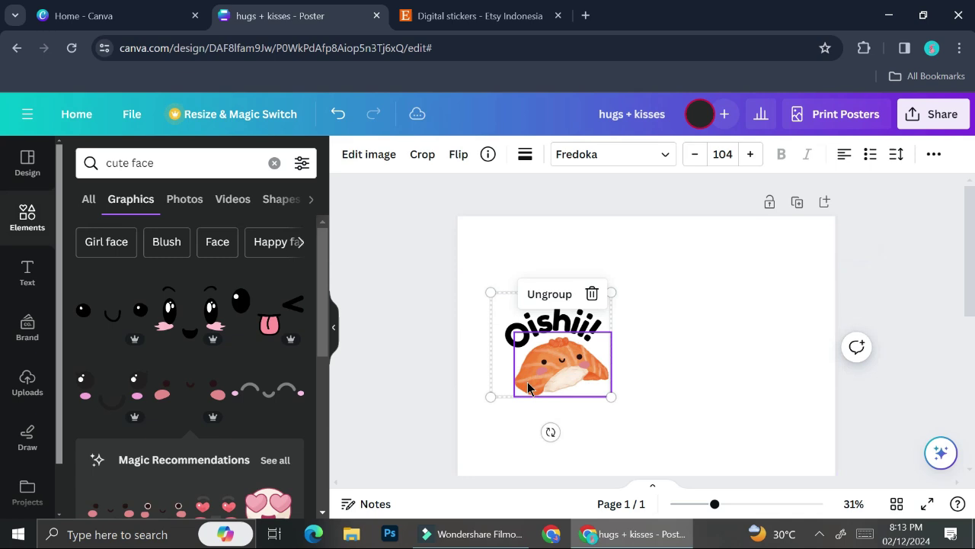
left_click(657, 349)
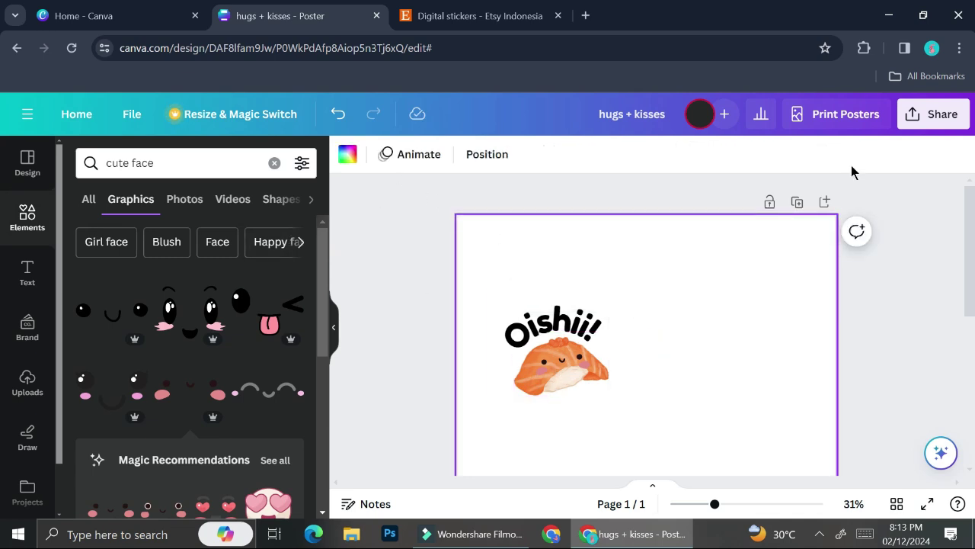
left_click(936, 118)
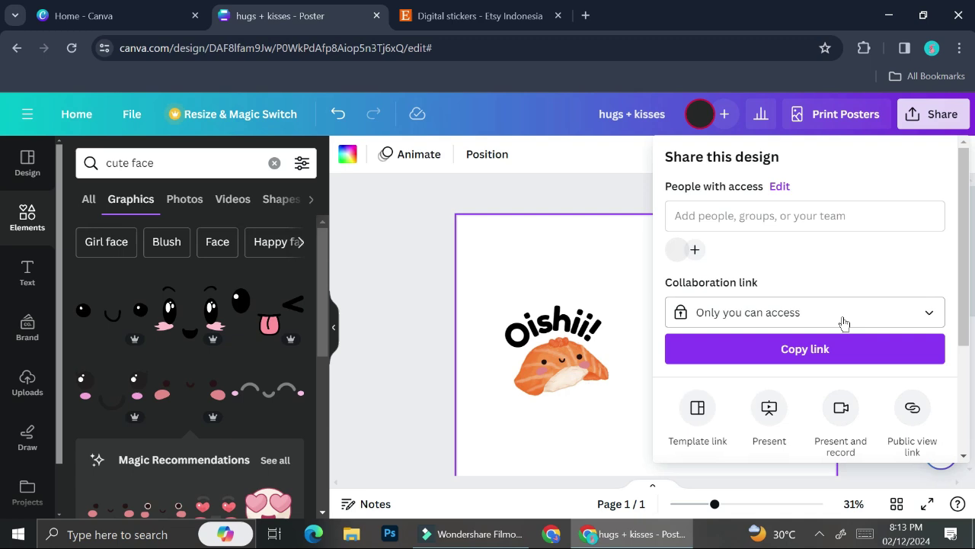
scroll(842, 327, "down", 3)
left_click(749, 330)
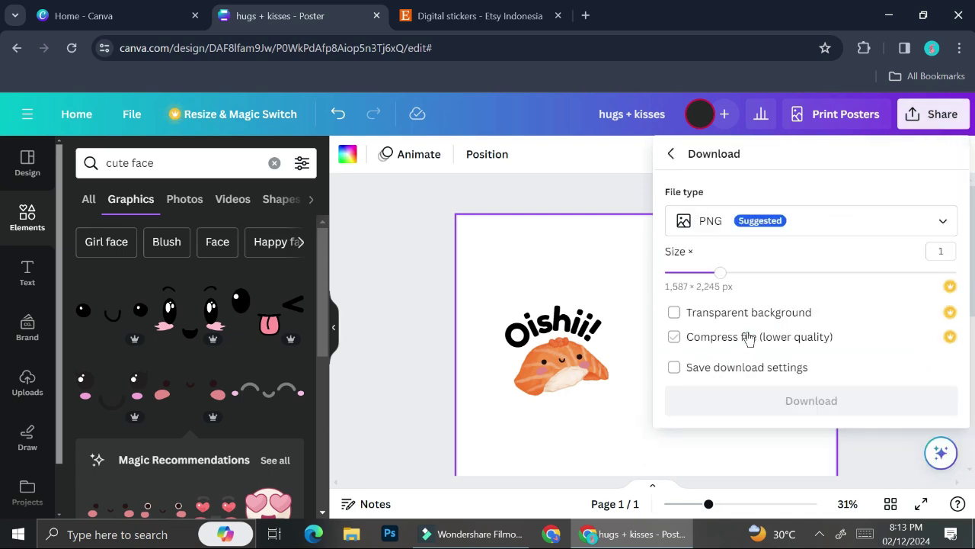
left_click(674, 313)
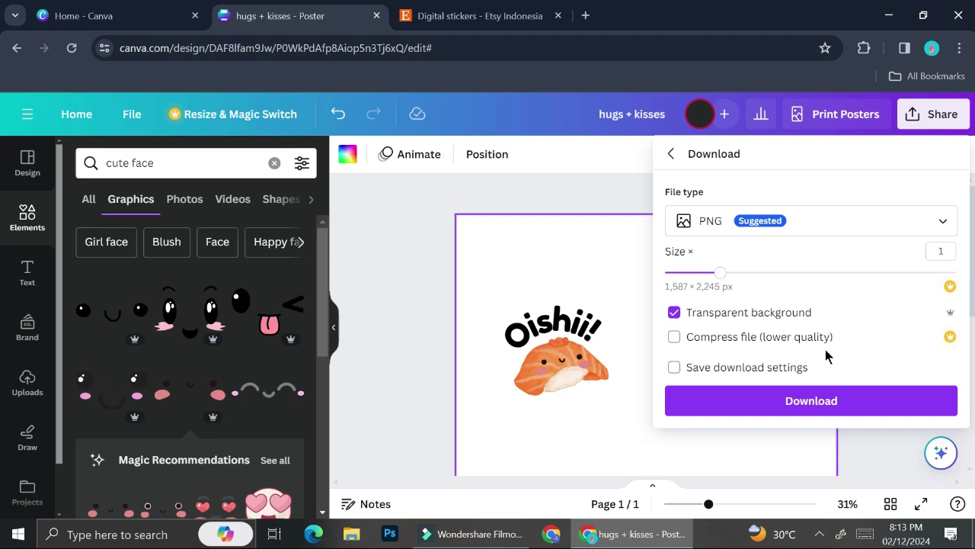
left_click(770, 404)
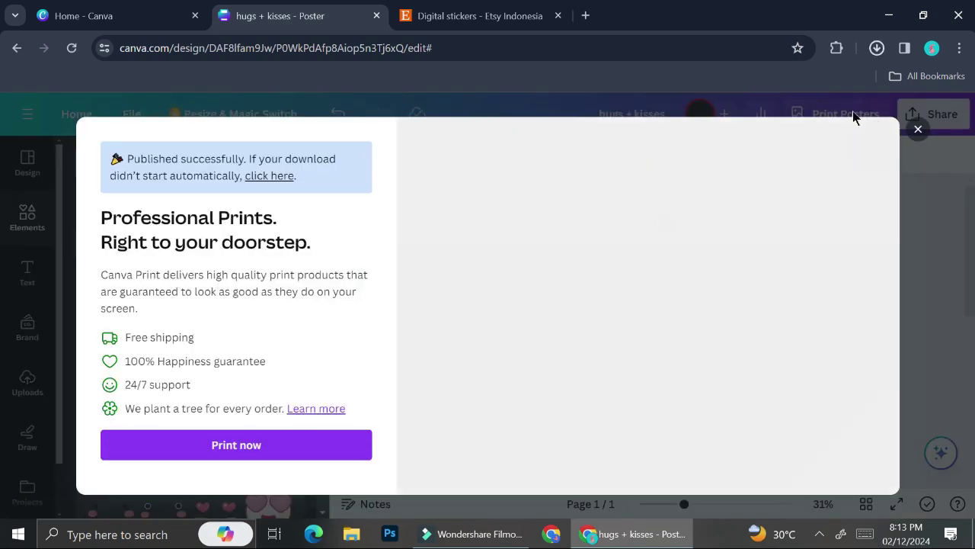
left_click(918, 130)
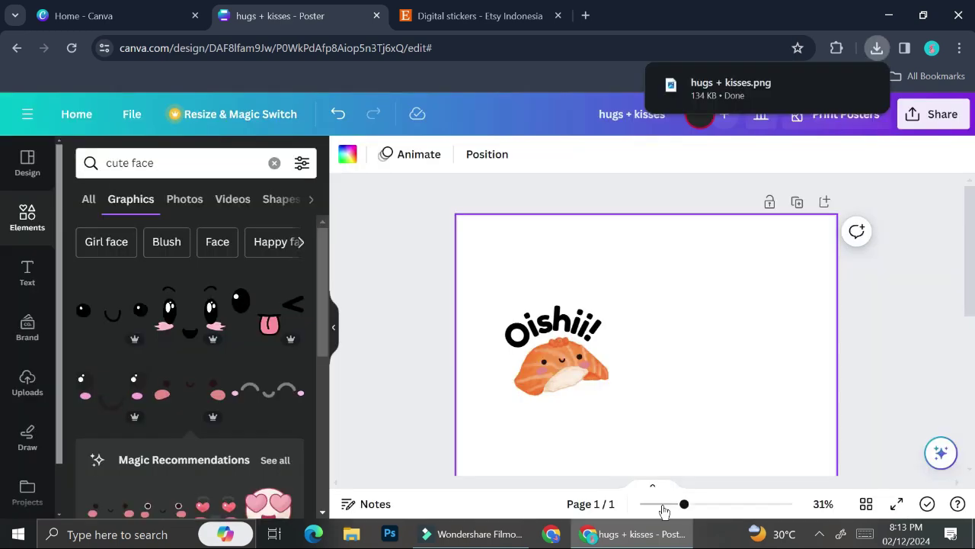
Step: Add a second blank page to the design
left_click(660, 504)
scroll(642, 310, "down", 2)
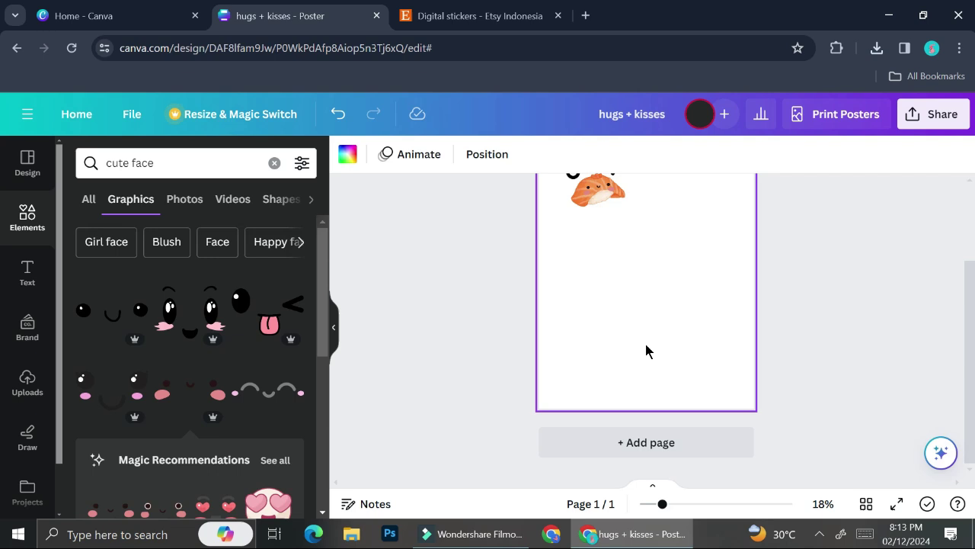
left_click(631, 445)
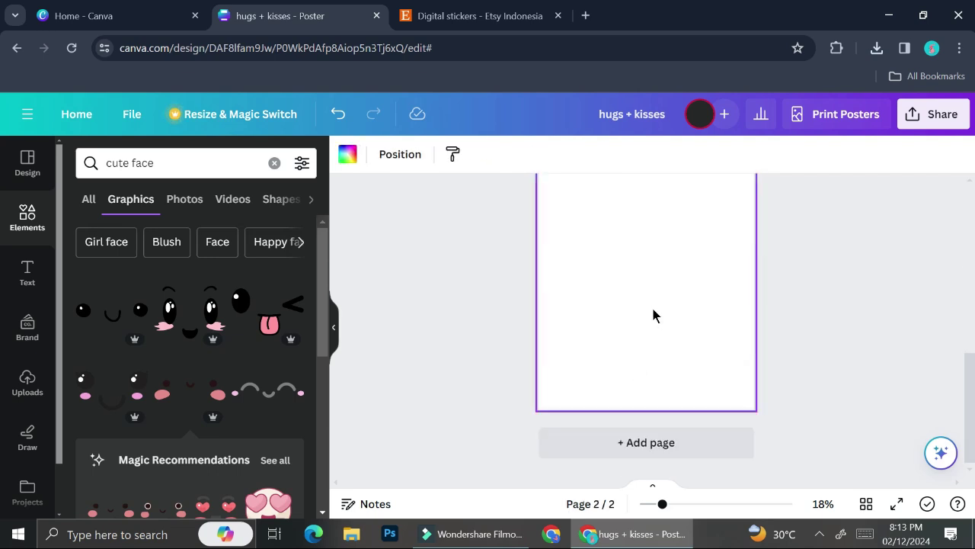
Step: Fill the new page's background with dark red #8B0D0A, then open File Explorer
left_click(352, 148)
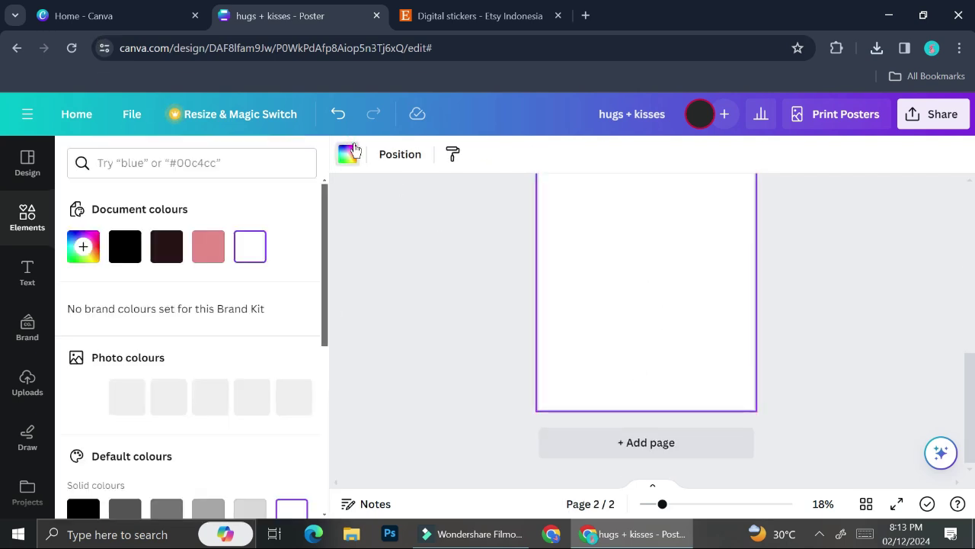
left_click(203, 246)
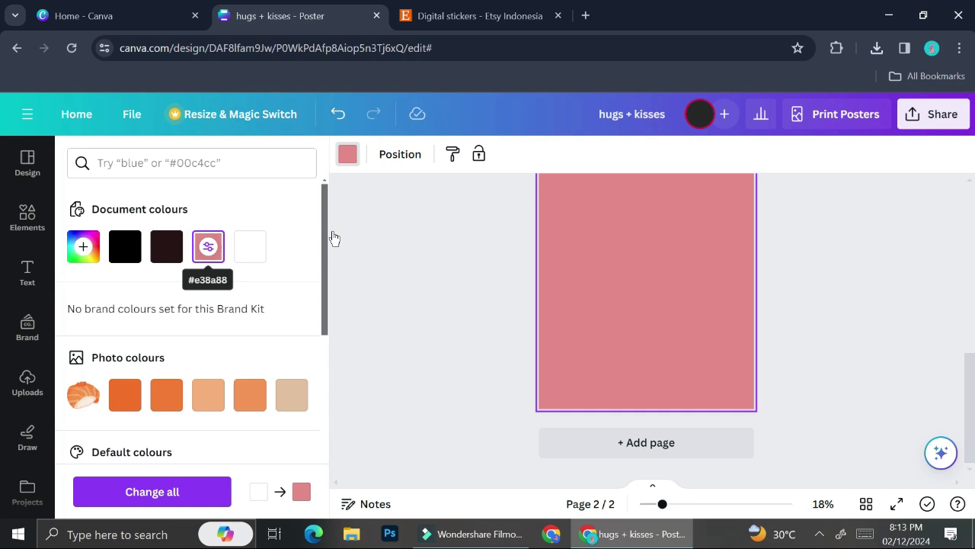
left_click(84, 247)
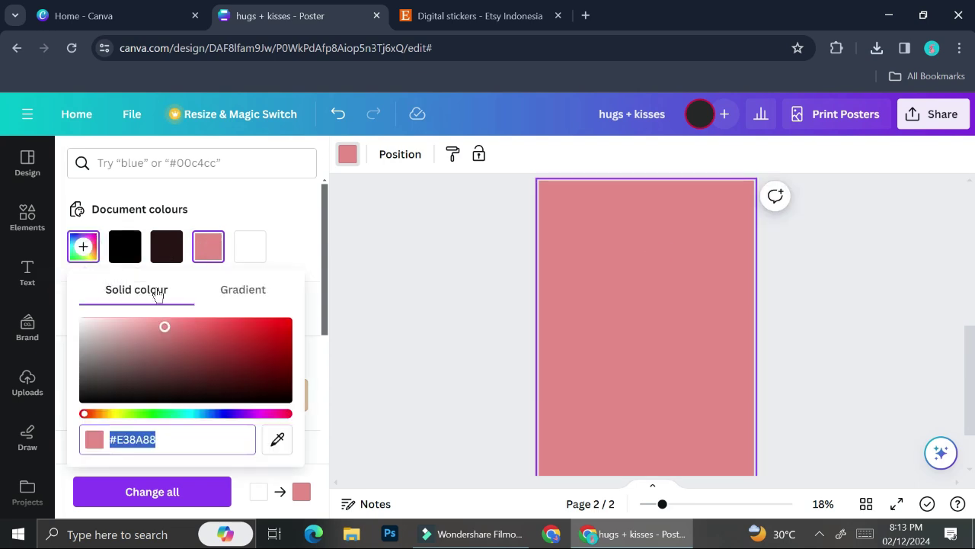
left_click_drag(220, 355, 276, 356)
left_click(733, 334)
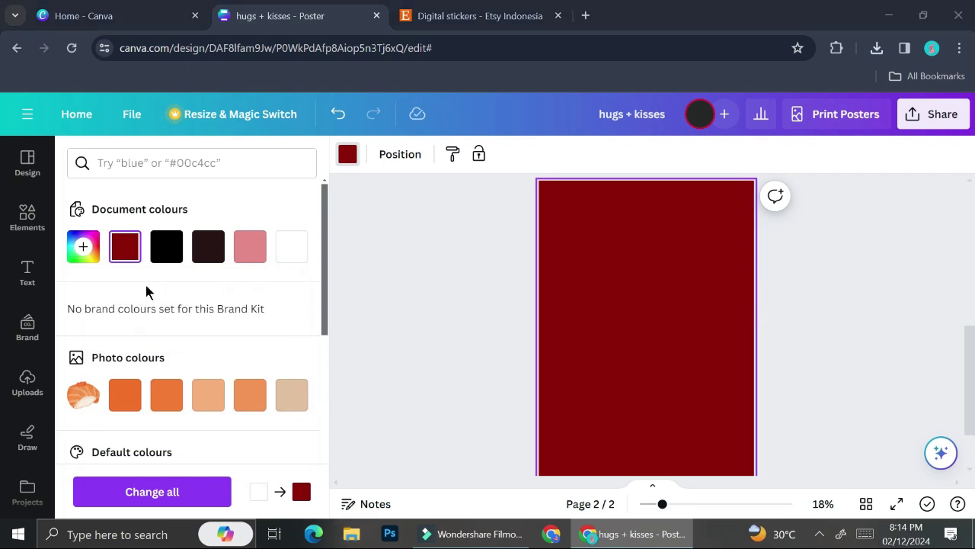
key("super+e")
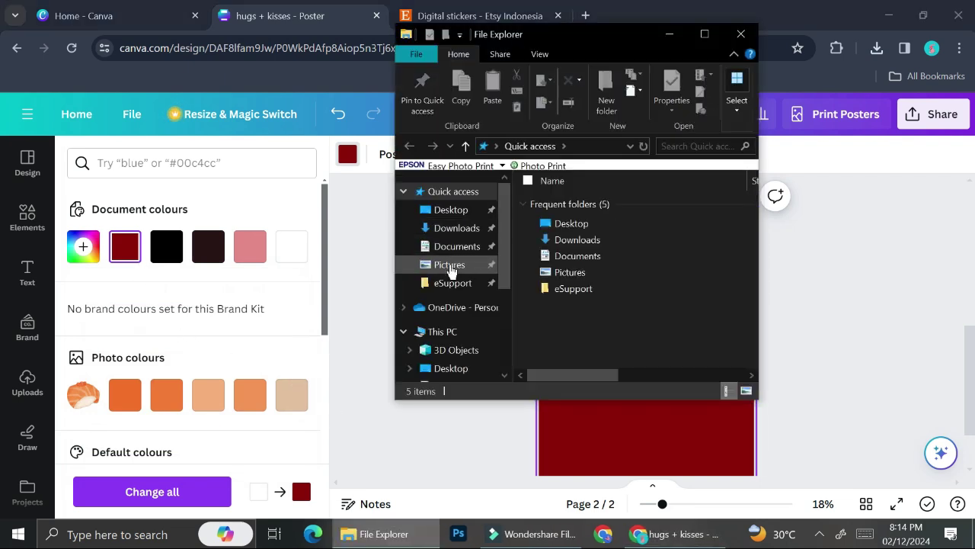
Step: Drag the hugs + kisses PNG from the Downloads folder into Canva's Uploads panel
left_click(457, 228)
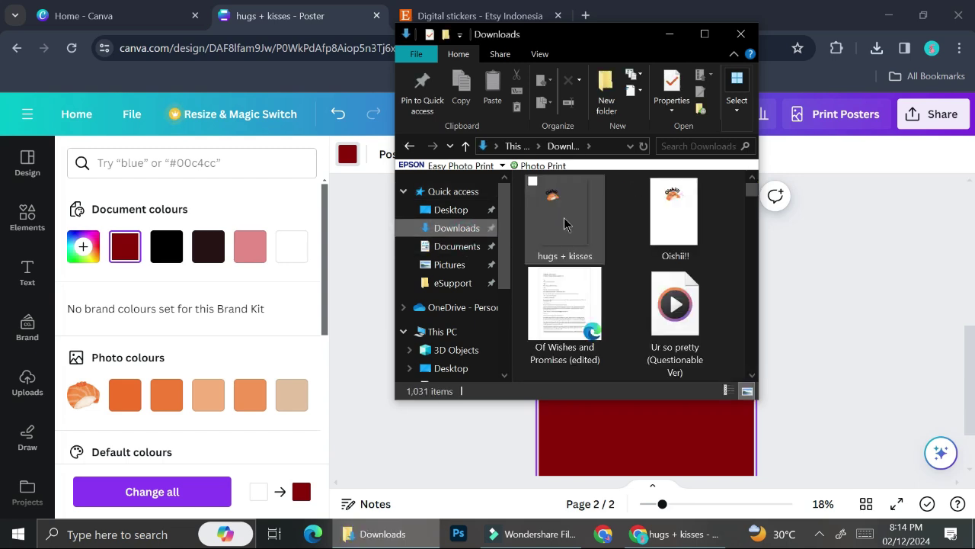
left_click_drag(564, 217, 663, 204)
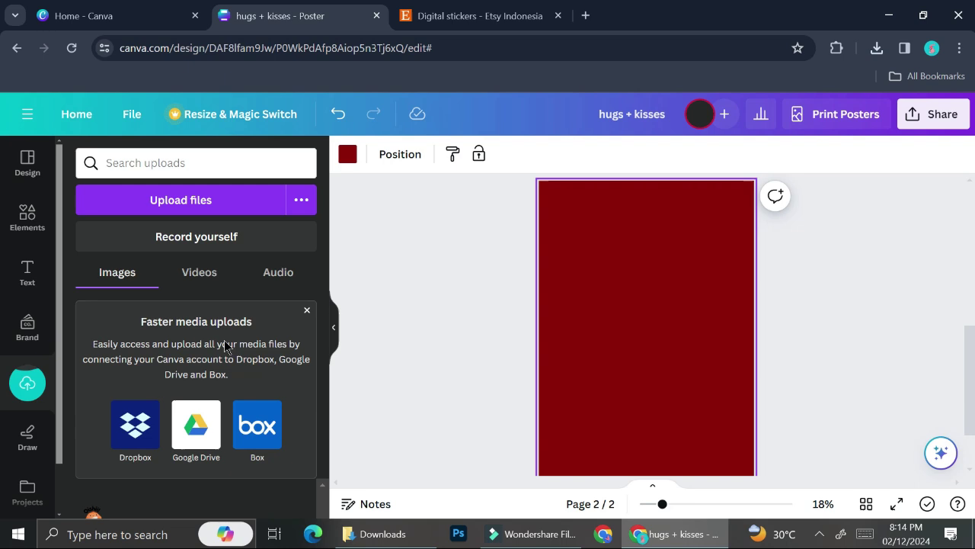
Step: Add the uploaded Oishii sushi image to the dark red page and crop it to the sticker
left_click(307, 310)
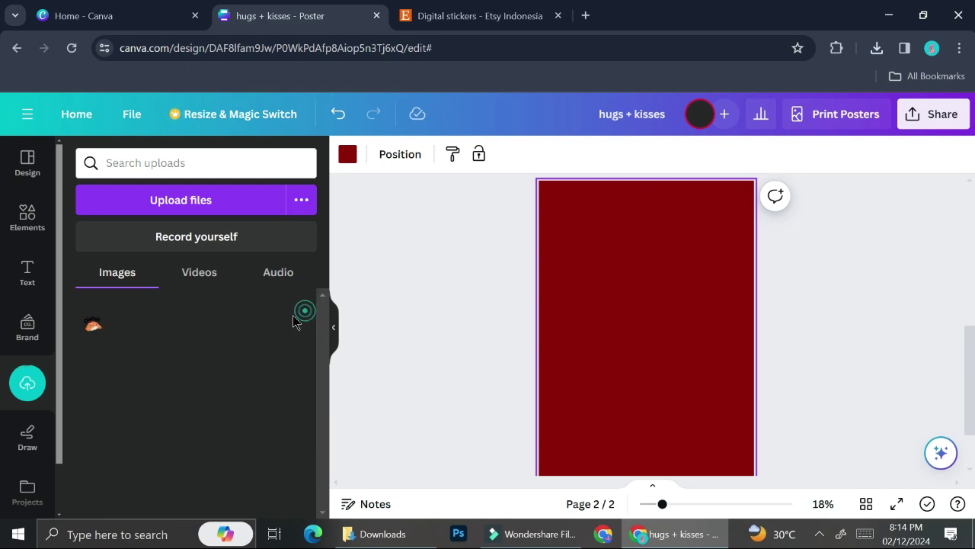
left_click(108, 343)
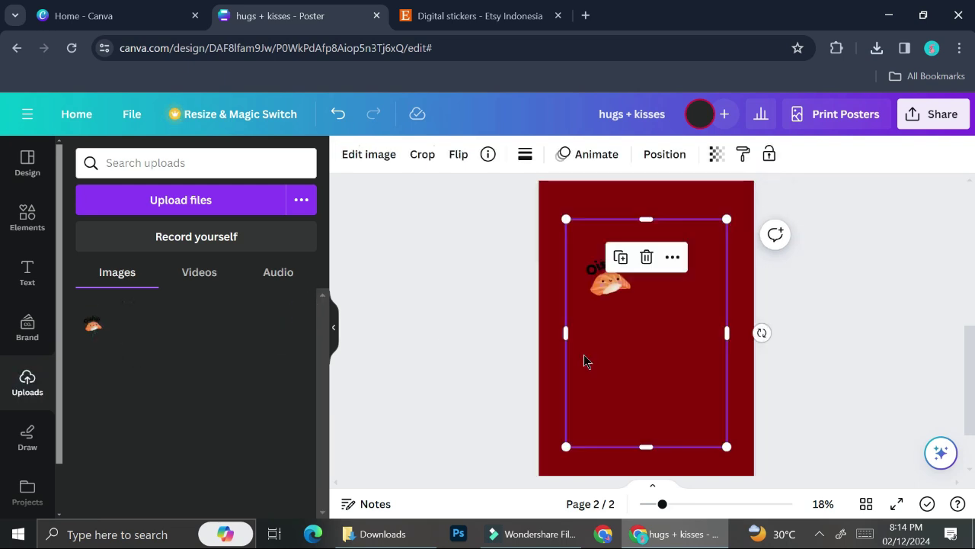
left_click(422, 154)
left_click_drag(727, 446, 647, 320)
left_click(254, 490)
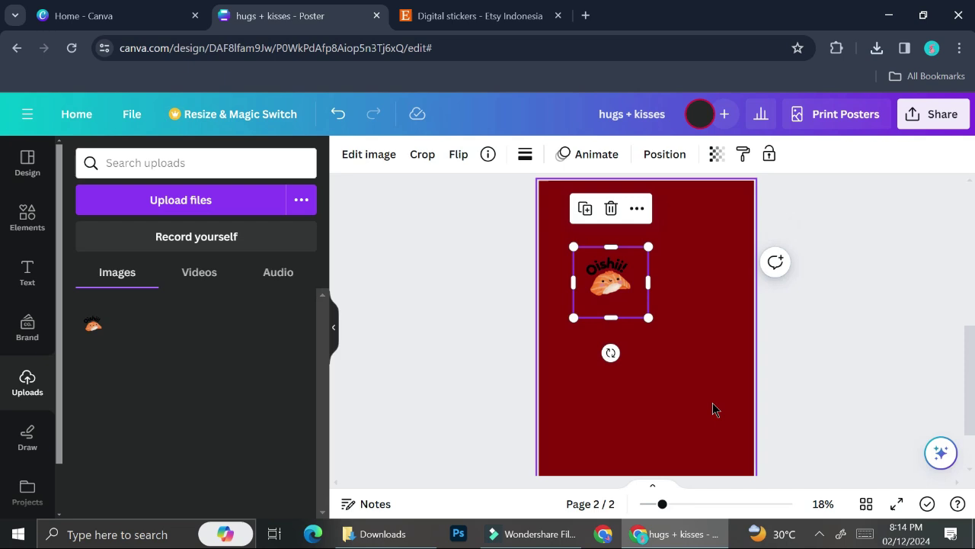
scroll(712, 407, "up", 5)
Step: Apply a Glow shadow effect to the Oishii sticker
left_click(369, 154)
left_click(122, 486)
left_click(188, 228)
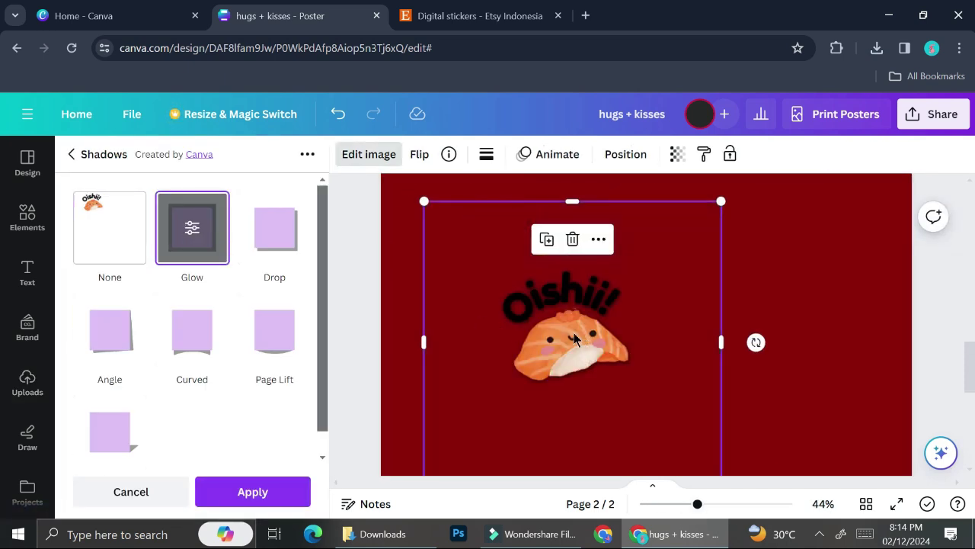
Step: Set the Glow to white with size 23, transparency 100 and blur 0
left_click(192, 227)
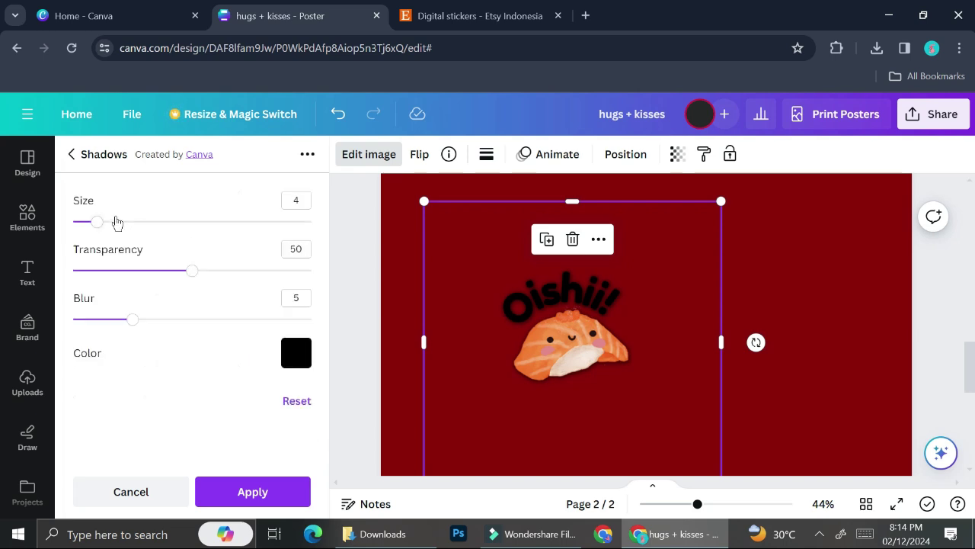
mouse_move(96, 222)
left_mouse_down()
mouse_move(74, 222)
mouse_move(115, 222)
mouse_move(90, 222)
left_mouse_up()
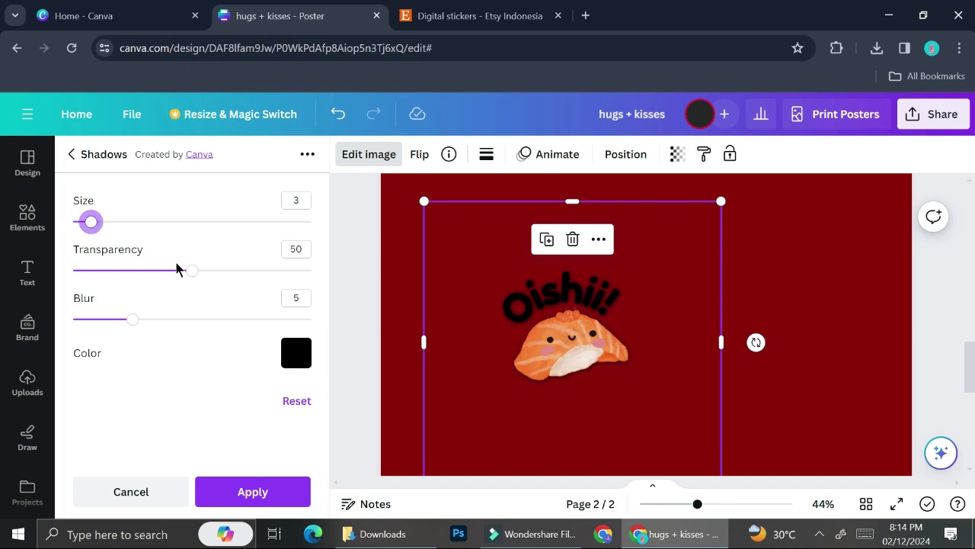
left_click_drag(193, 273, 57, 282)
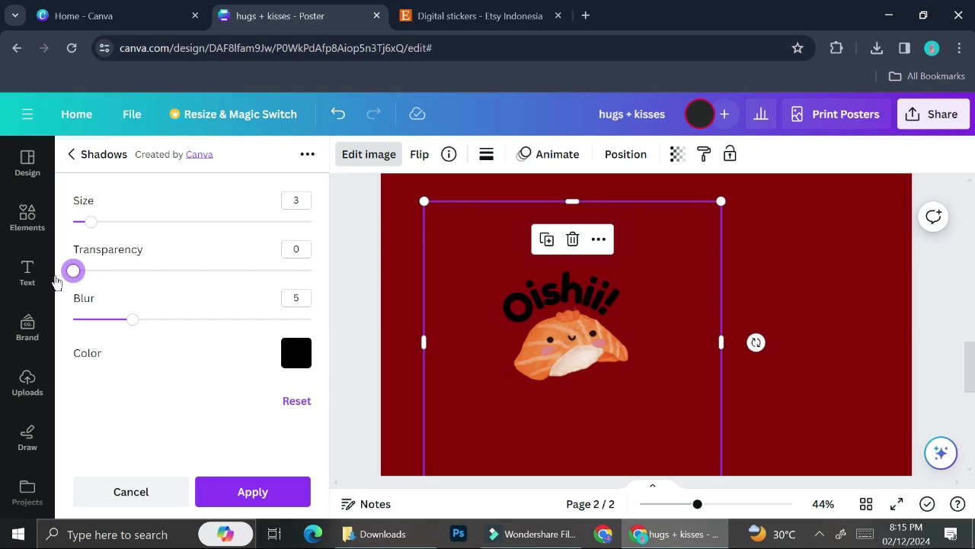
left_click_drag(135, 322, 346, 318)
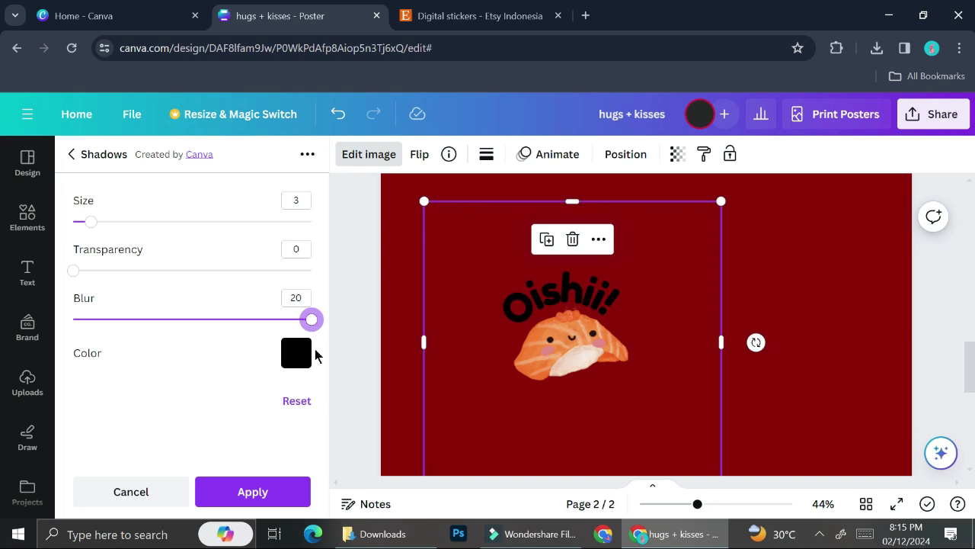
left_click(294, 358)
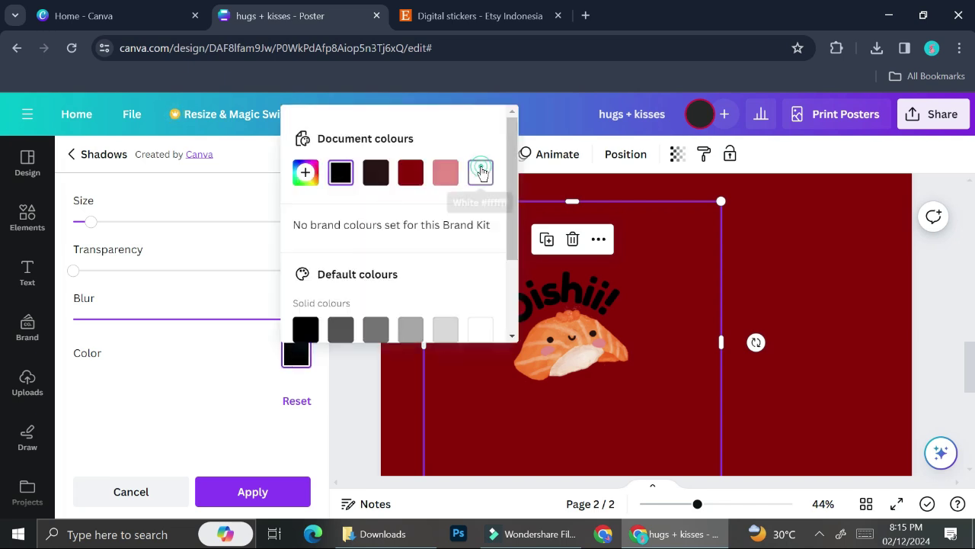
left_click(481, 172)
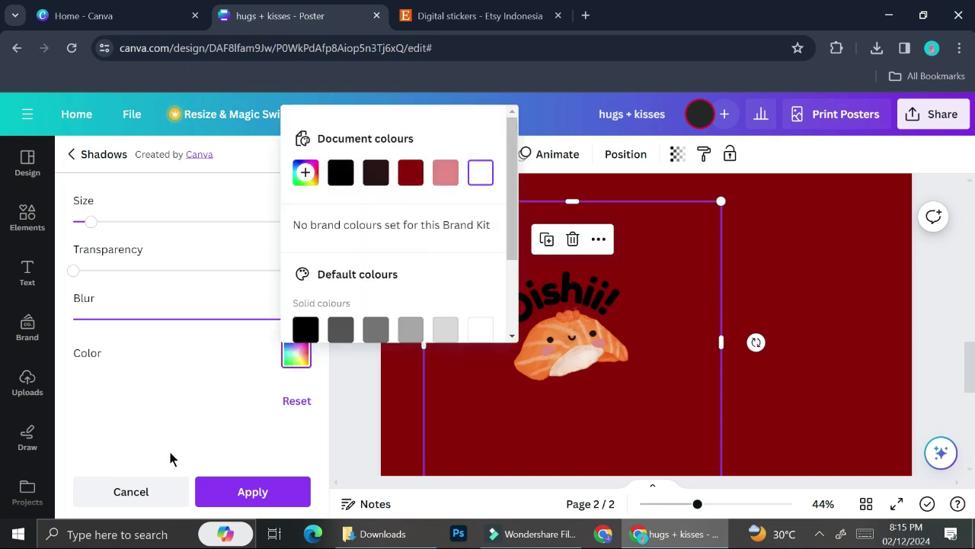
left_click(153, 405)
left_click_drag(72, 271, 337, 283)
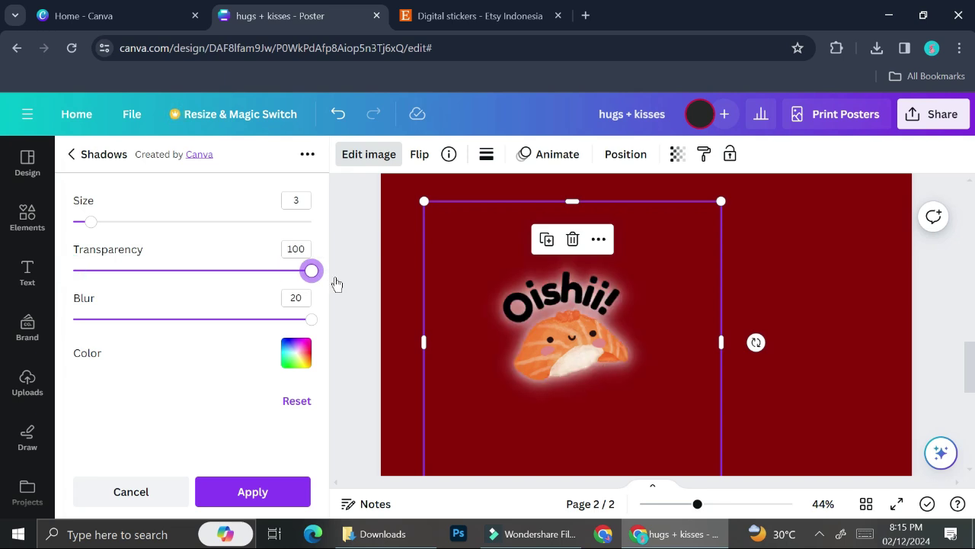
mouse_move(337, 284)
left_mouse_down()
mouse_move(246, 289)
mouse_move(309, 275)
mouse_move(338, 283)
left_mouse_up()
left_click_drag(310, 325, 55, 330)
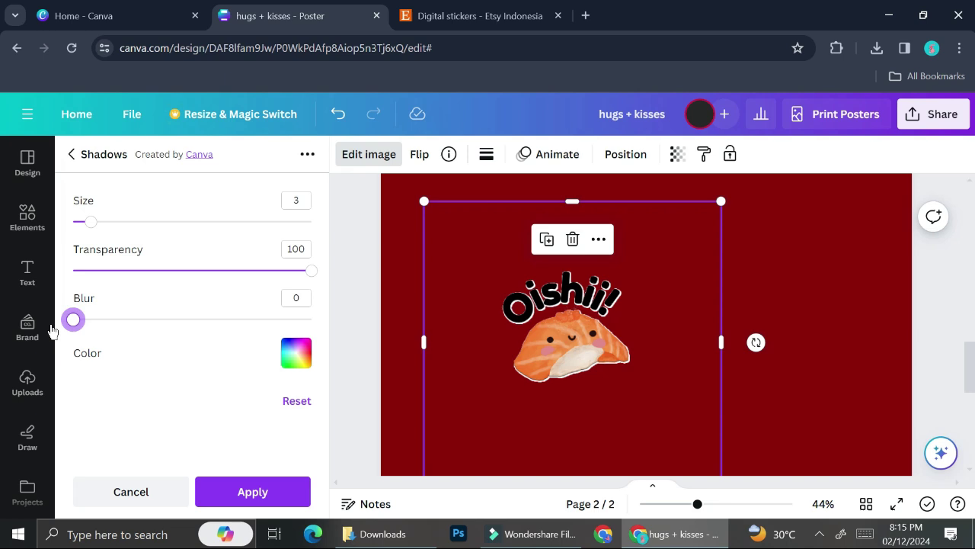
left_click_drag(93, 222, 210, 223)
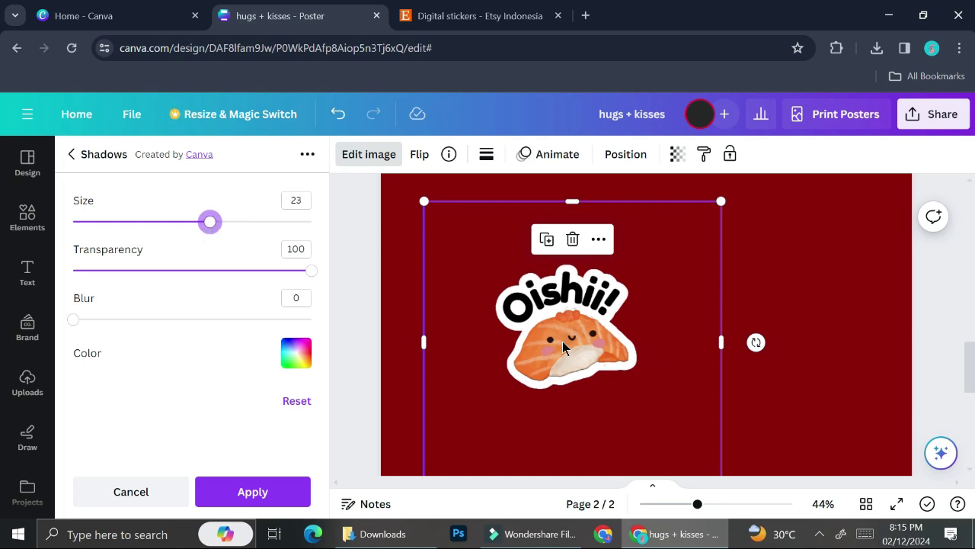
Step: Position the white-bordered Oishii sticker to the right of the onigiri sticker on the poster
left_click(678, 504)
left_click_drag(615, 335, 602, 277)
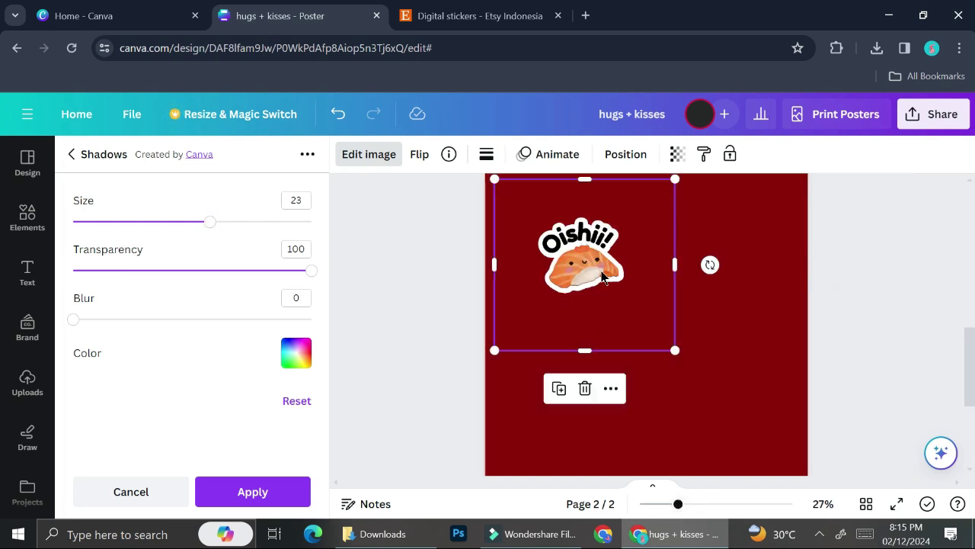
scroll(602, 276, "up", 2)
scroll(597, 349, "down", 1)
left_click_drag(597, 350, 558, 358)
left_click(709, 364)
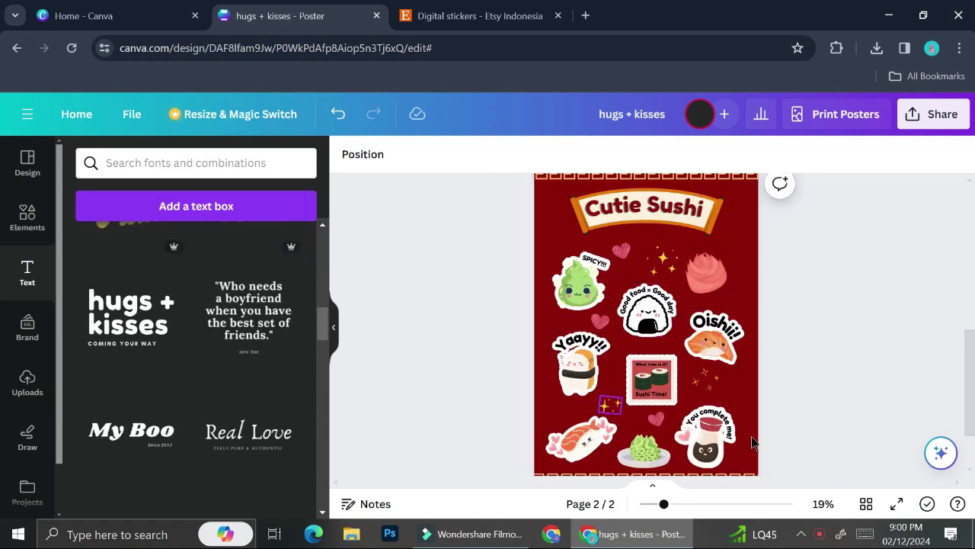
Step: Delete the extra page that holds only the Spicy sticker
scroll(719, 366, "down", 1)
scroll(720, 350, "up", 5)
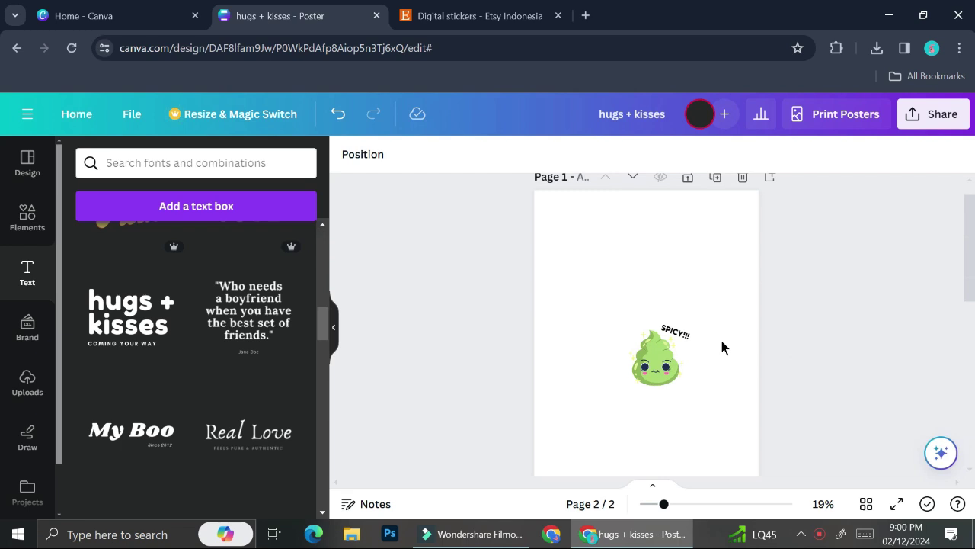
left_click(710, 242)
left_click(743, 176)
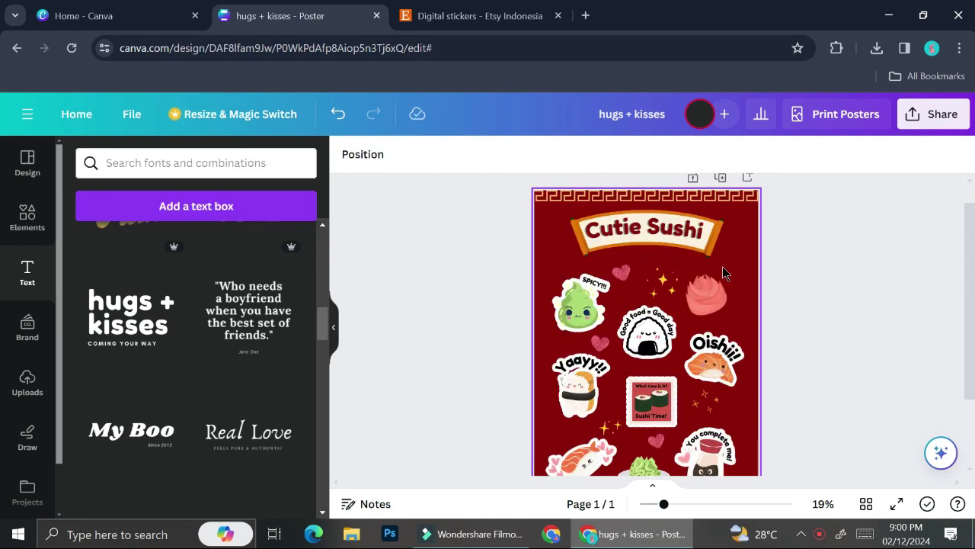
Step: Zoom in and back out to review the finished single-page Cutie Sushi poster
left_click(676, 506)
scroll(750, 327, "up", 1)
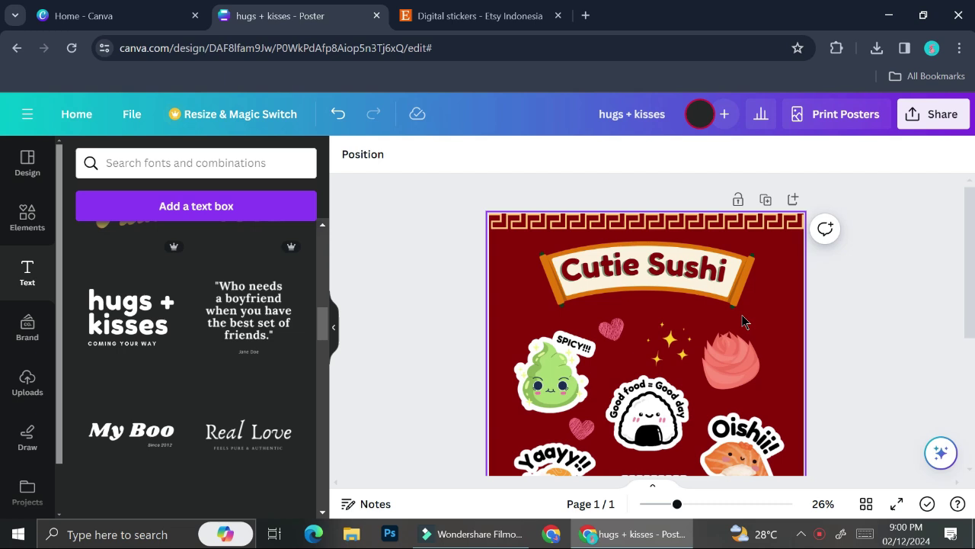
scroll(745, 323, "down", 1)
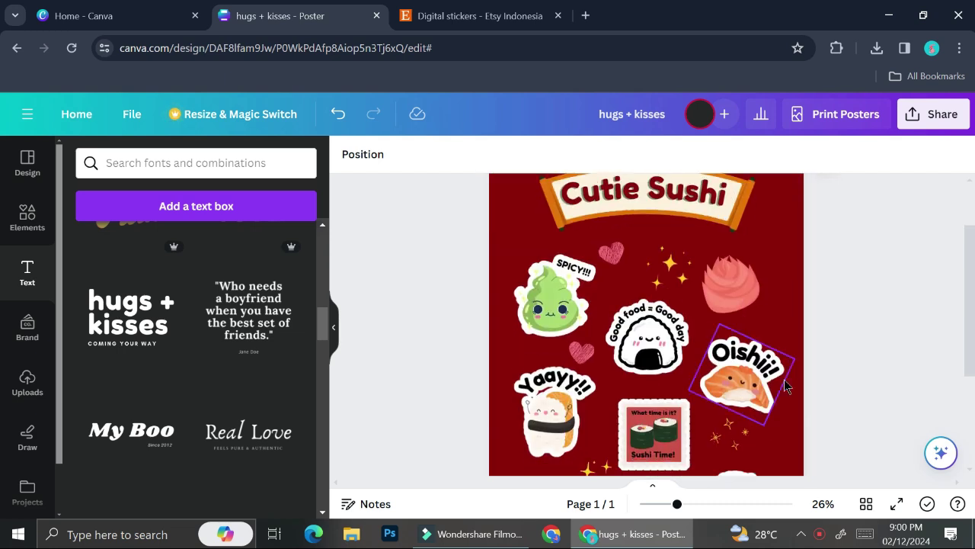
scroll(784, 380, "down", 2)
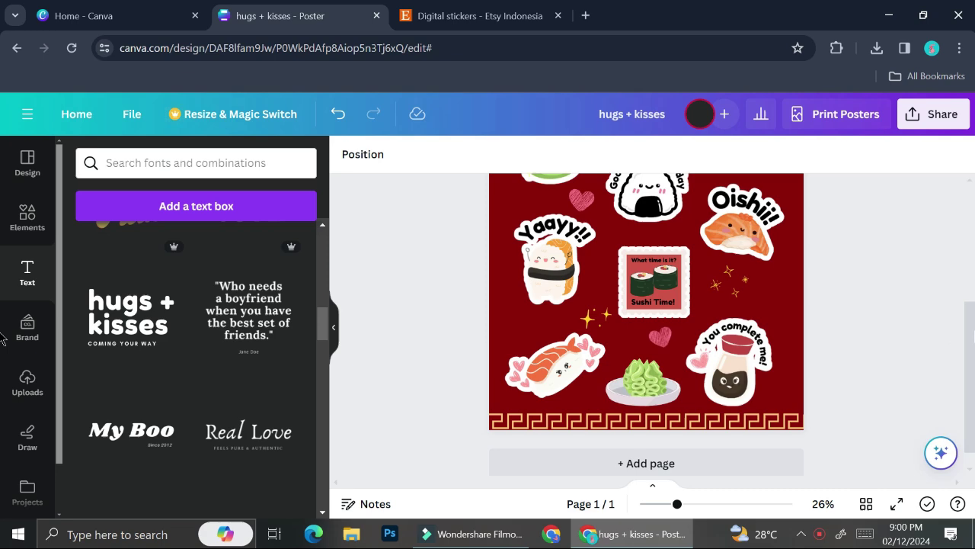
scroll(911, 342, "up", 3)
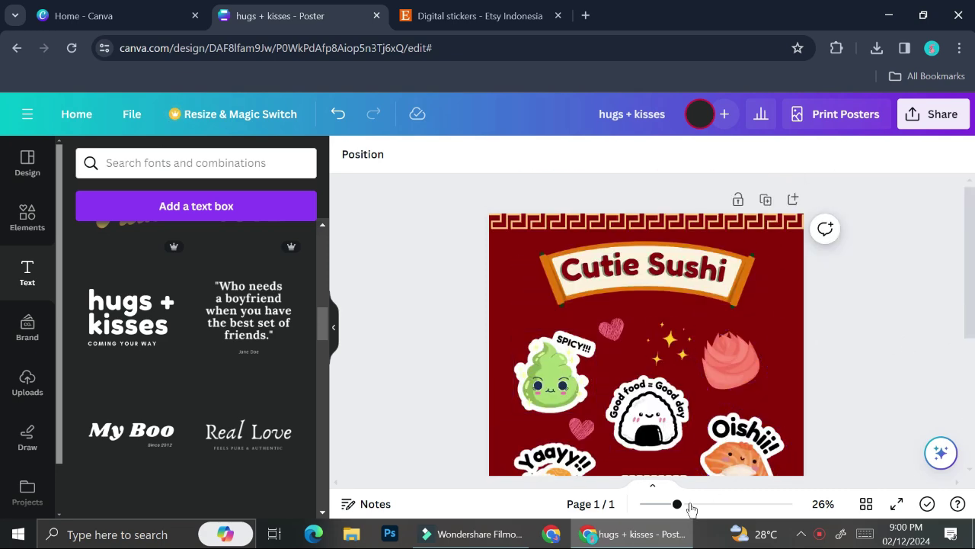
left_click(691, 504)
left_click(779, 307)
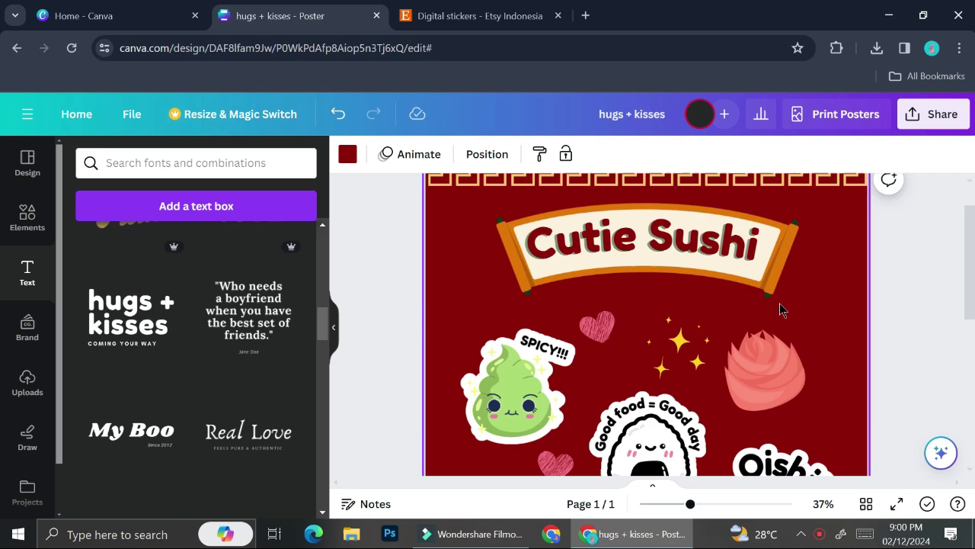
scroll(781, 304, "down", 1)
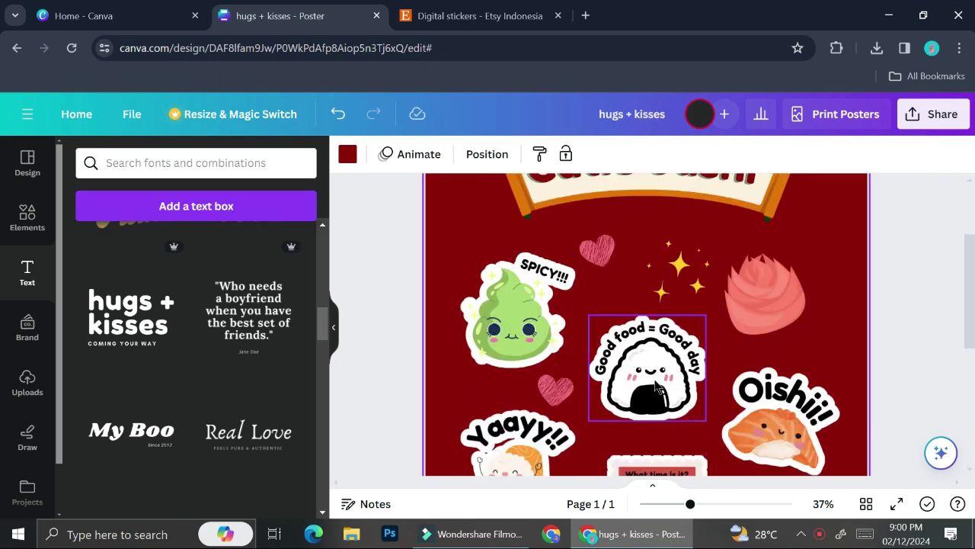
scroll(759, 295, "down", 2)
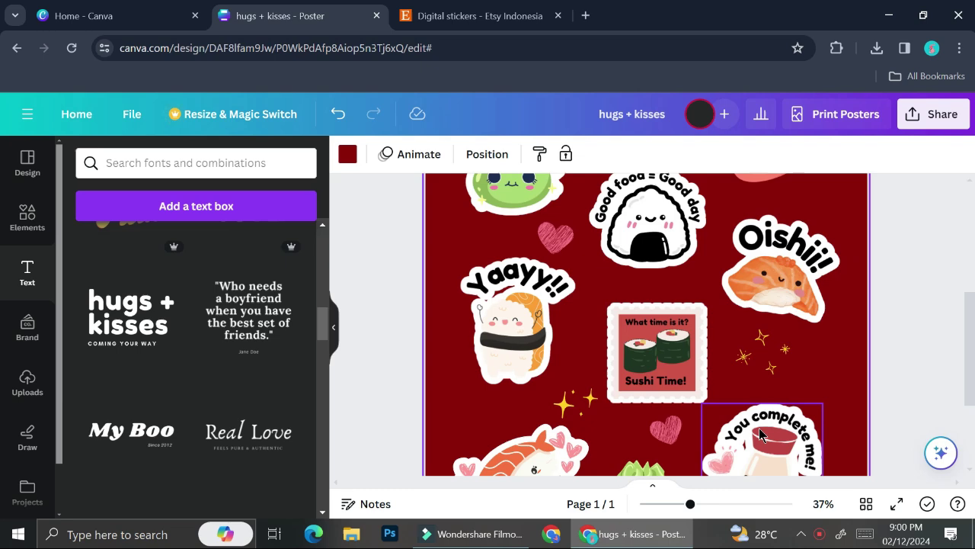
scroll(760, 436, "down", 2)
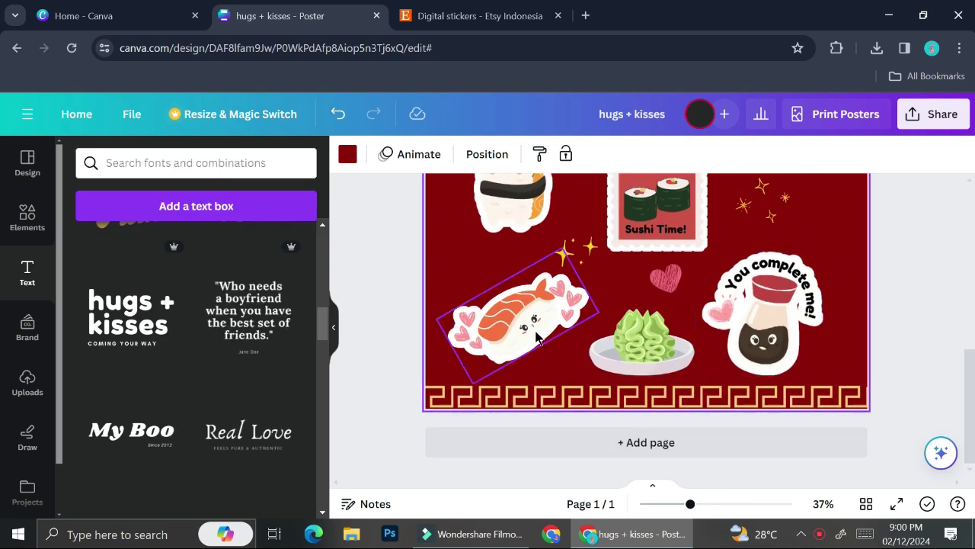
left_click(675, 504)
left_click(665, 503)
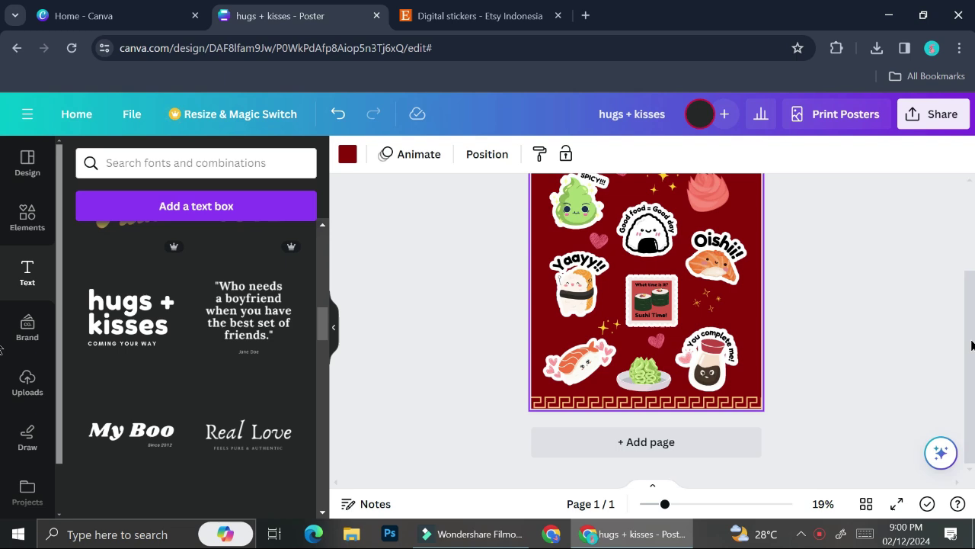
scroll(972, 346, "up", 2)
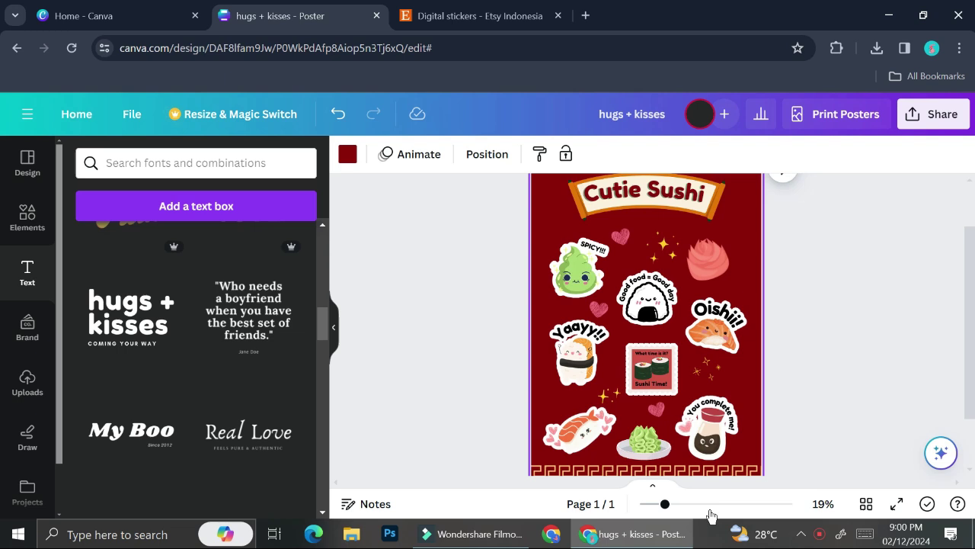
left_click_drag(665, 508, 660, 503)
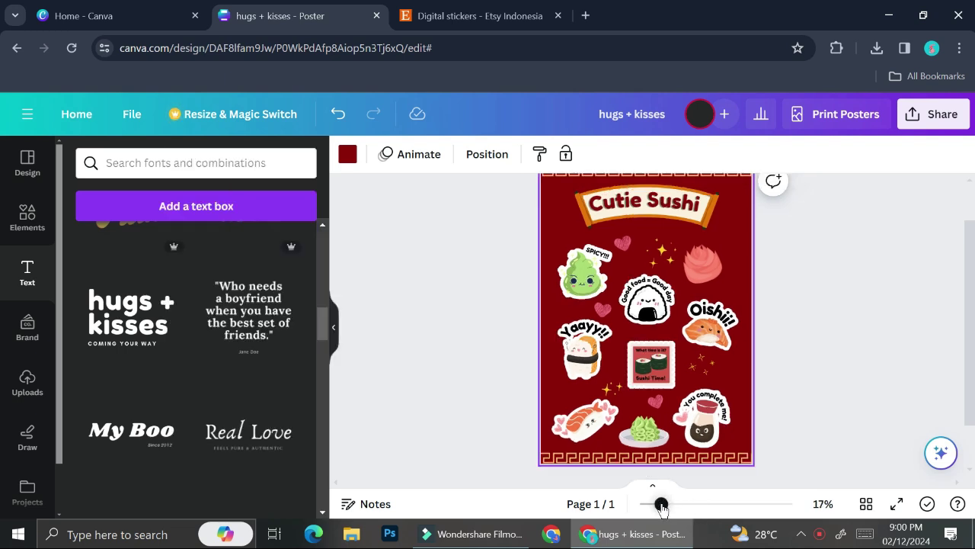